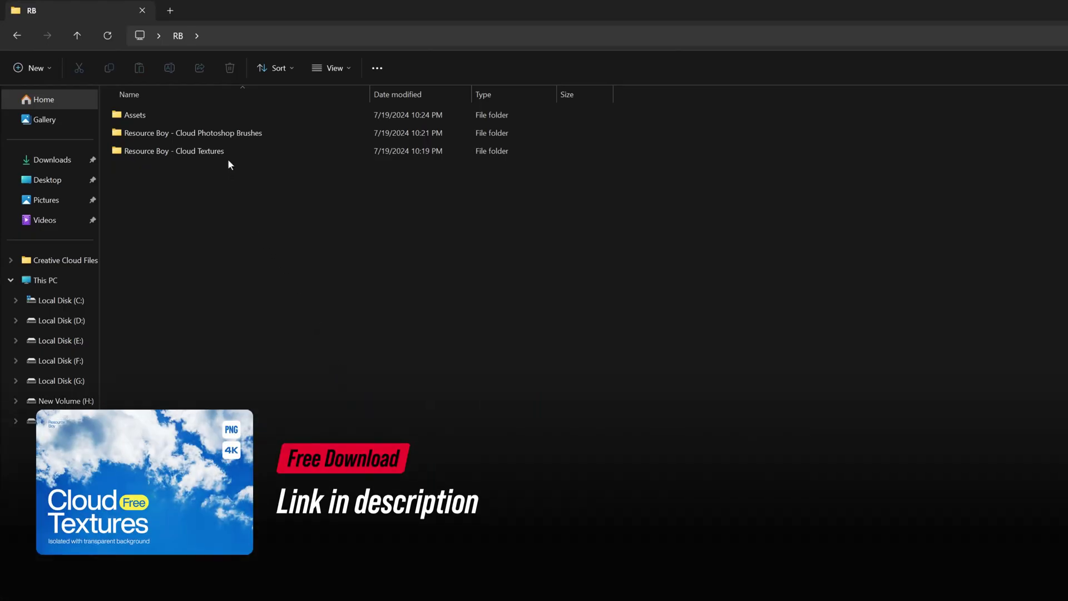
Open the Resource Boy - Cloud Textures folder and browse its full-size cloud images, starting from 01.png.
double_click(229, 156)
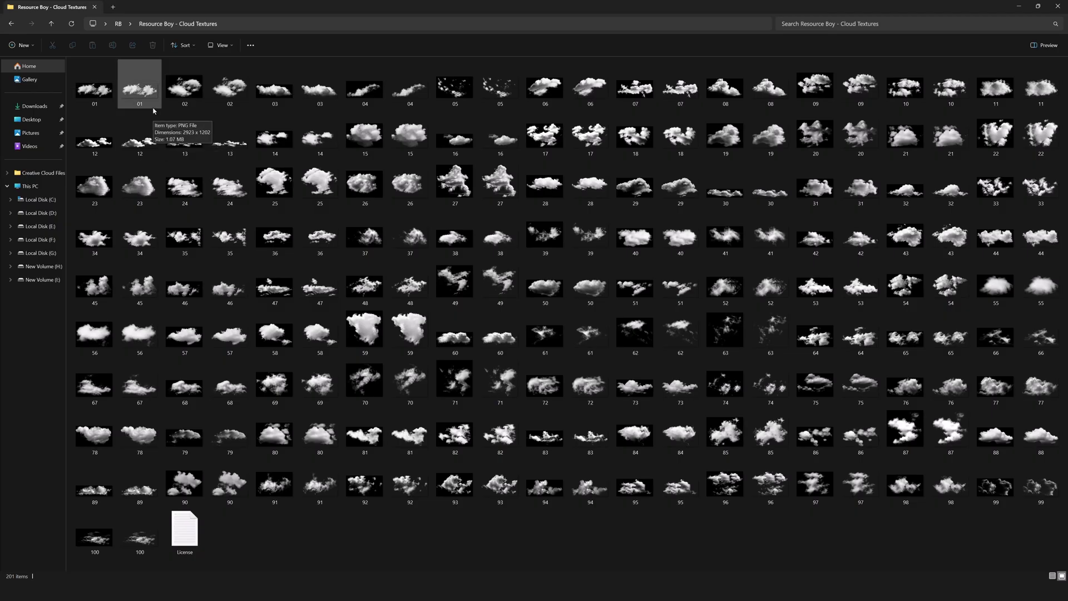
double_click(122, 103)
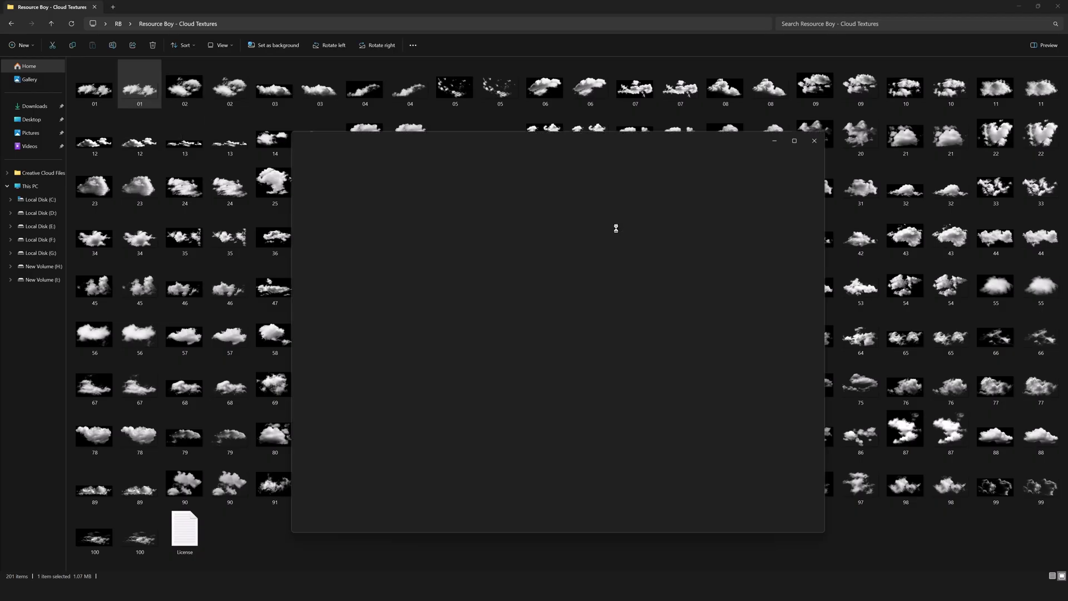
click(796, 140)
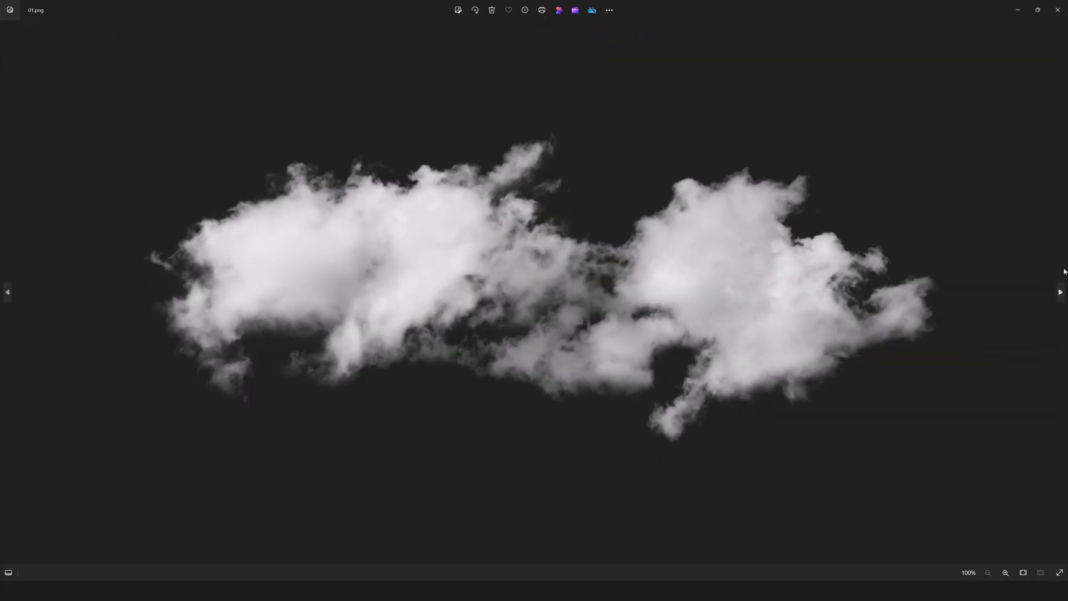
click(1060, 289)
click(1061, 289)
click(1064, 272)
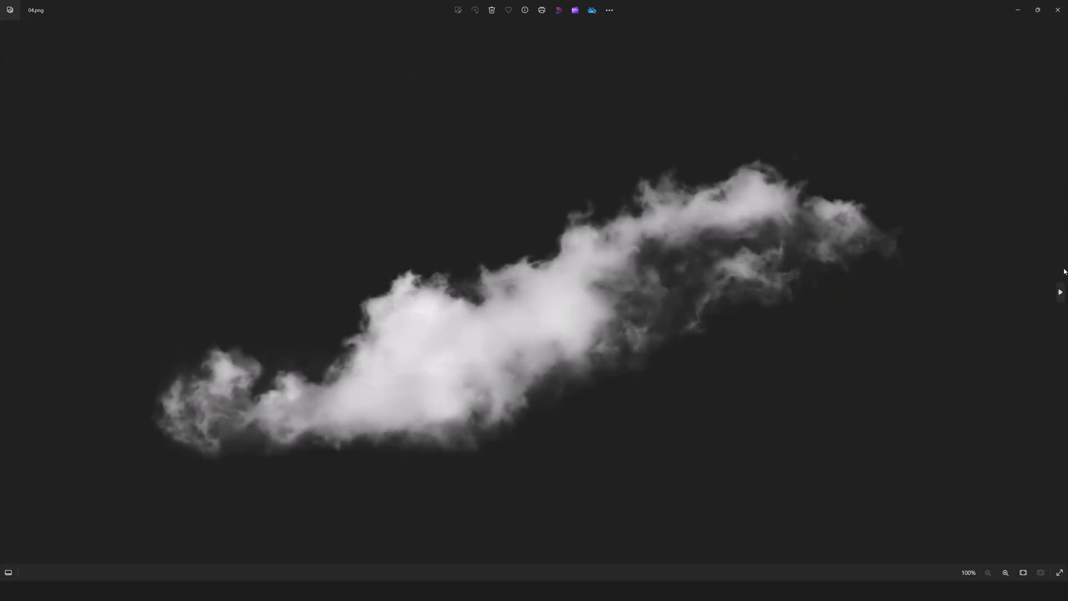
click(1065, 271)
click(1064, 271)
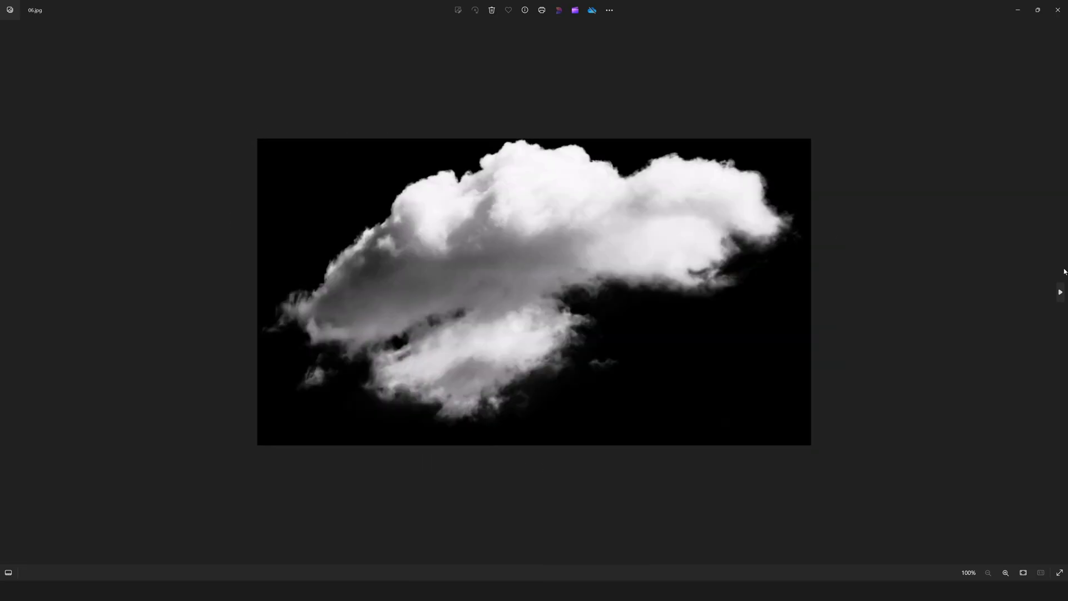
click(1064, 272)
click(1064, 271)
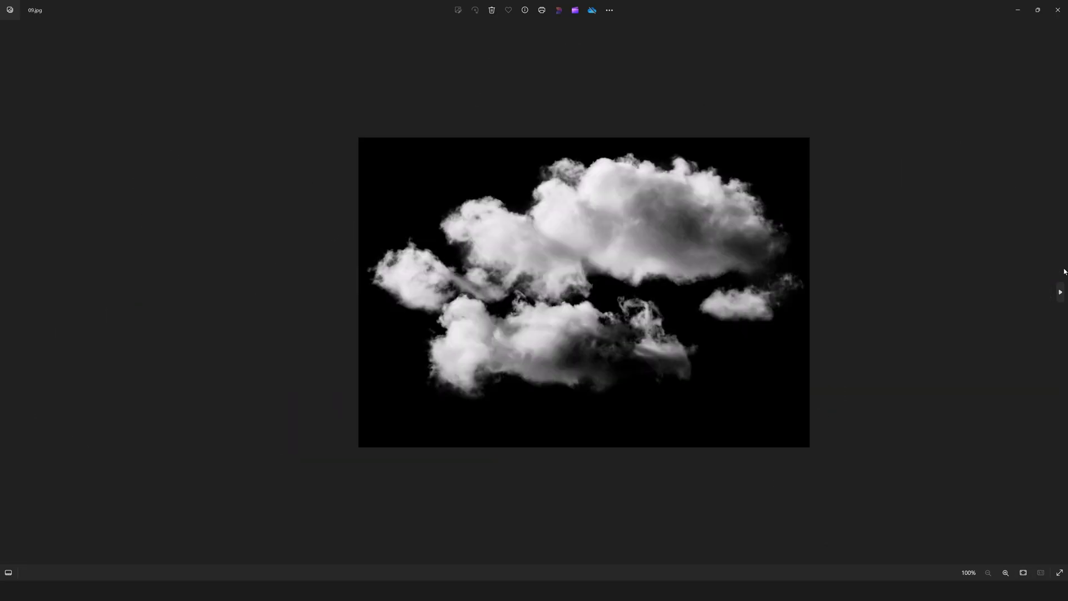
click(1064, 271)
key(alt+F4)
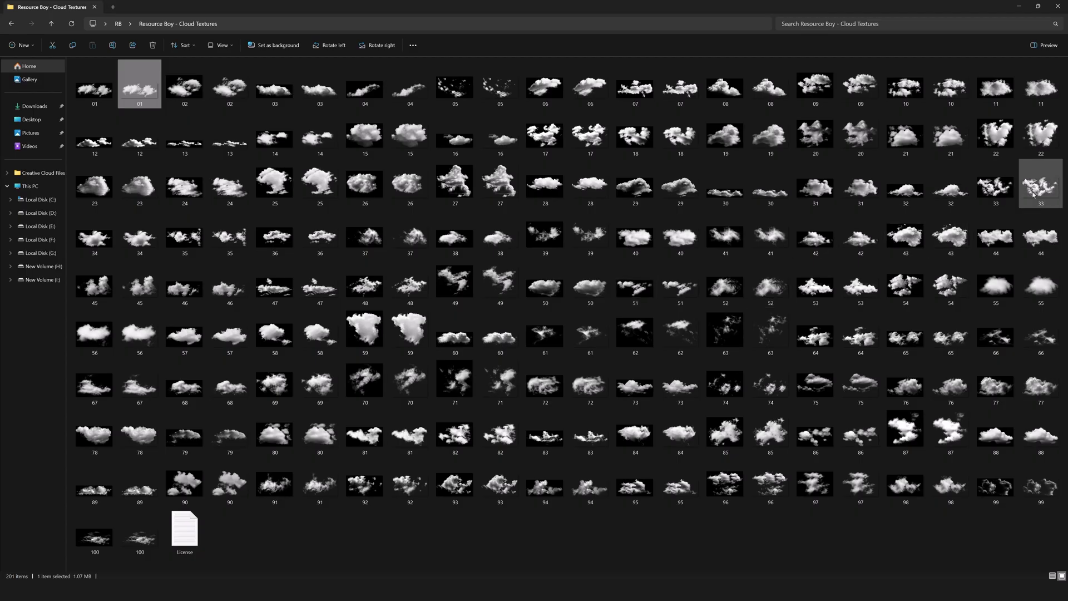
Preview cloud texture 33, and place its transparent PNG into the Photoshop photo, scaled down over the left part of the sky.
click(990, 194)
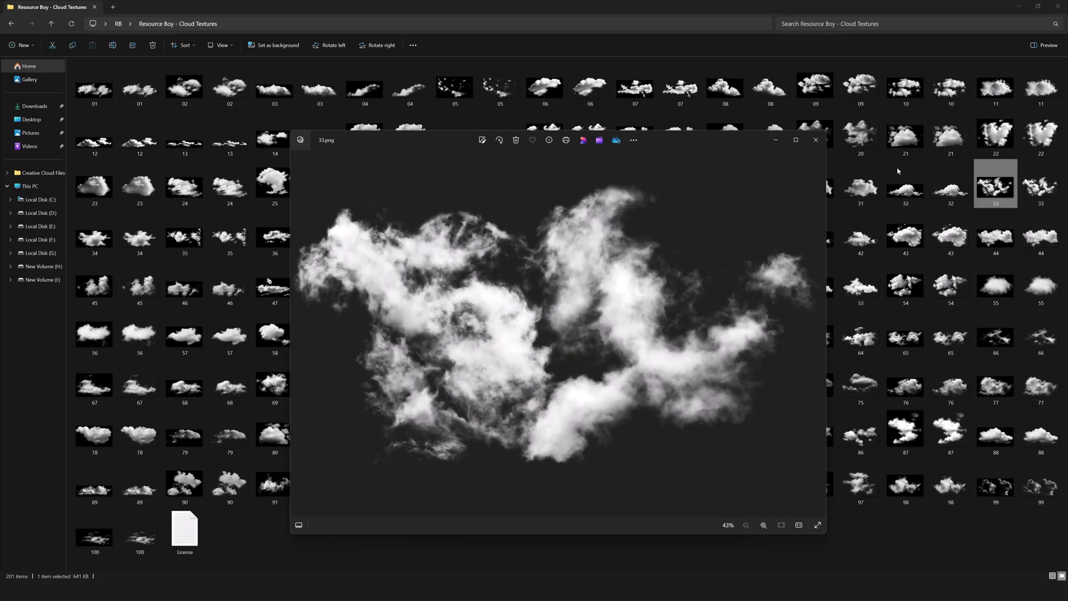
click(816, 140)
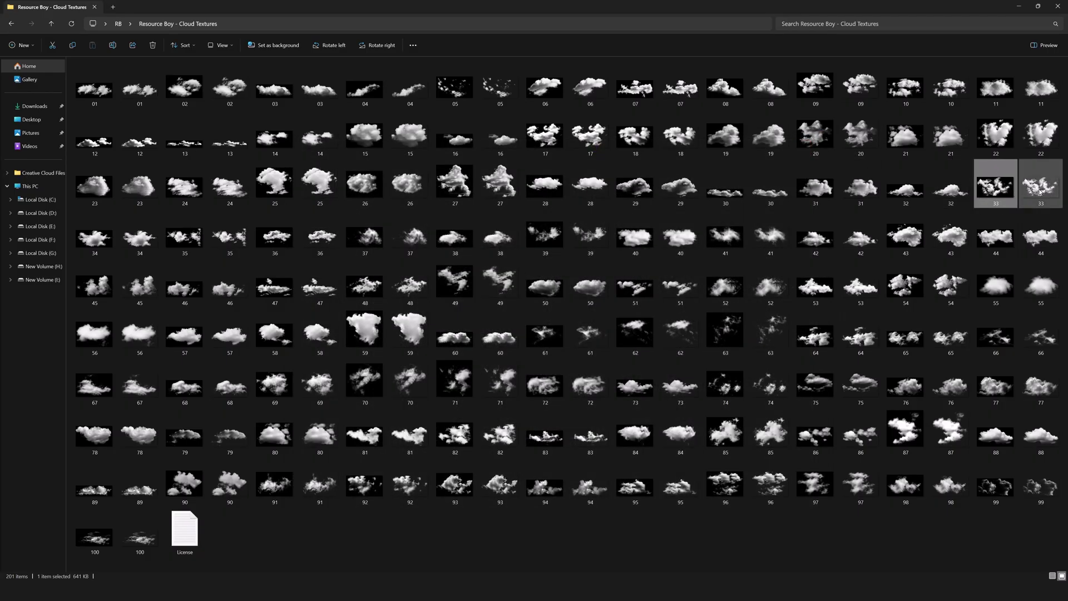
drag(1026, 184, 342, 356)
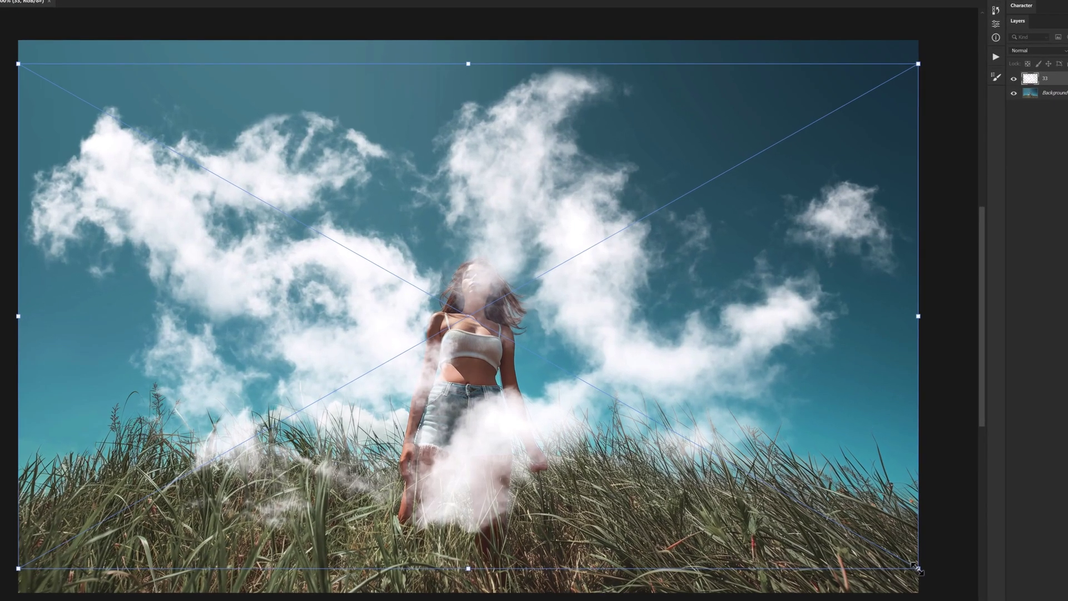
drag(852, 524, 598, 391)
drag(480, 351, 389, 304)
key(Return)
Duplicate cloud layer 33 and position the copy over the upper right of the sky.
scroll(180, 186, down, 1)
scroll(180, 186, up, 1)
drag(187, 189, 645, 160)
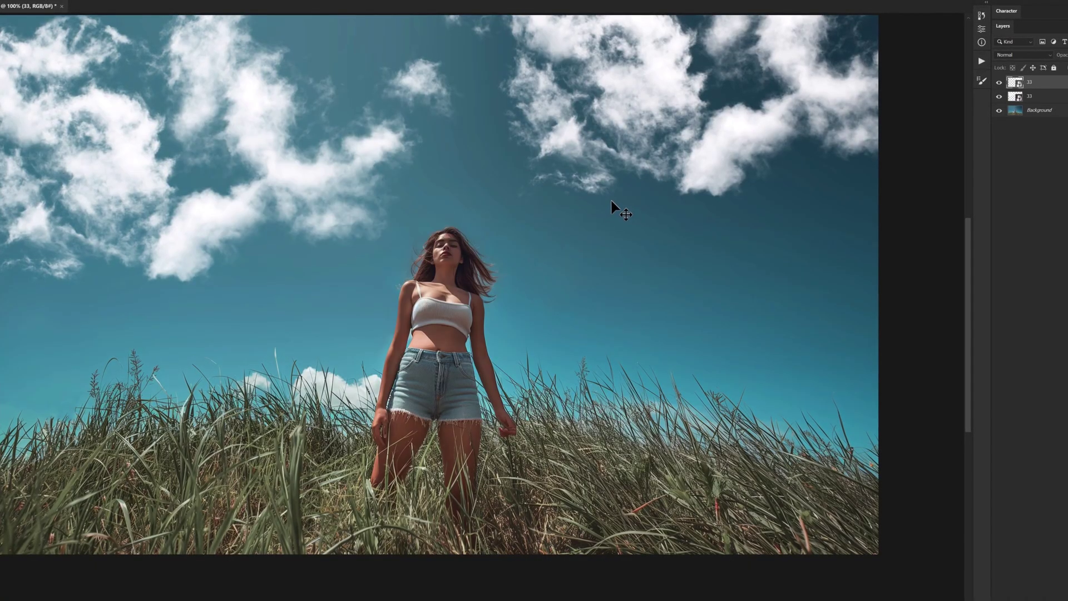
scroll(451, 179, down, 1)
drag(549, 179, 558, 204)
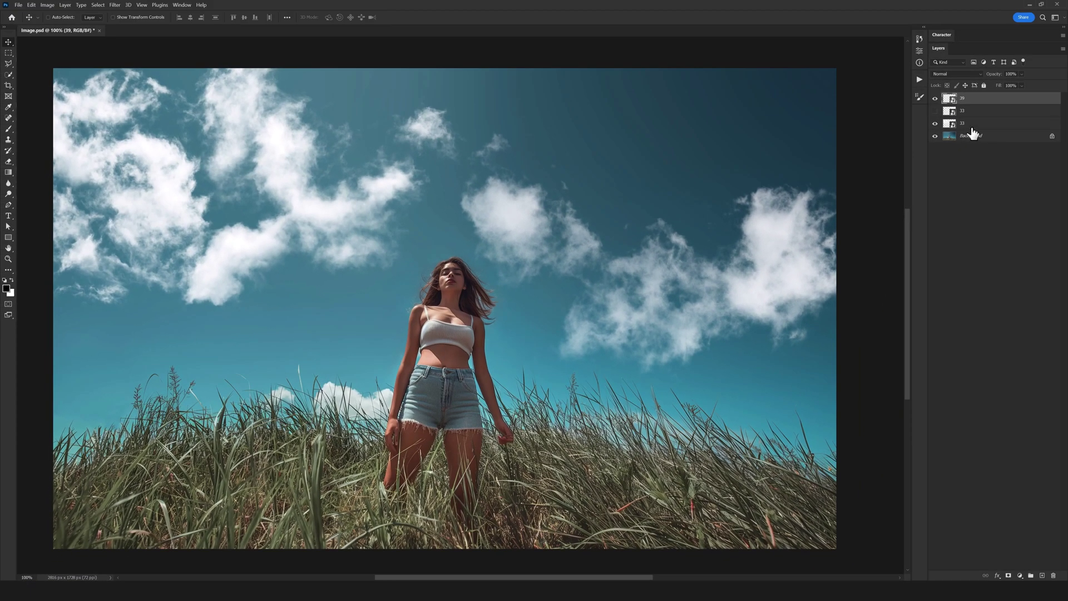
Hide the visible cloud layers 33 and 39, and select the Background layer.
click(935, 123)
click(935, 98)
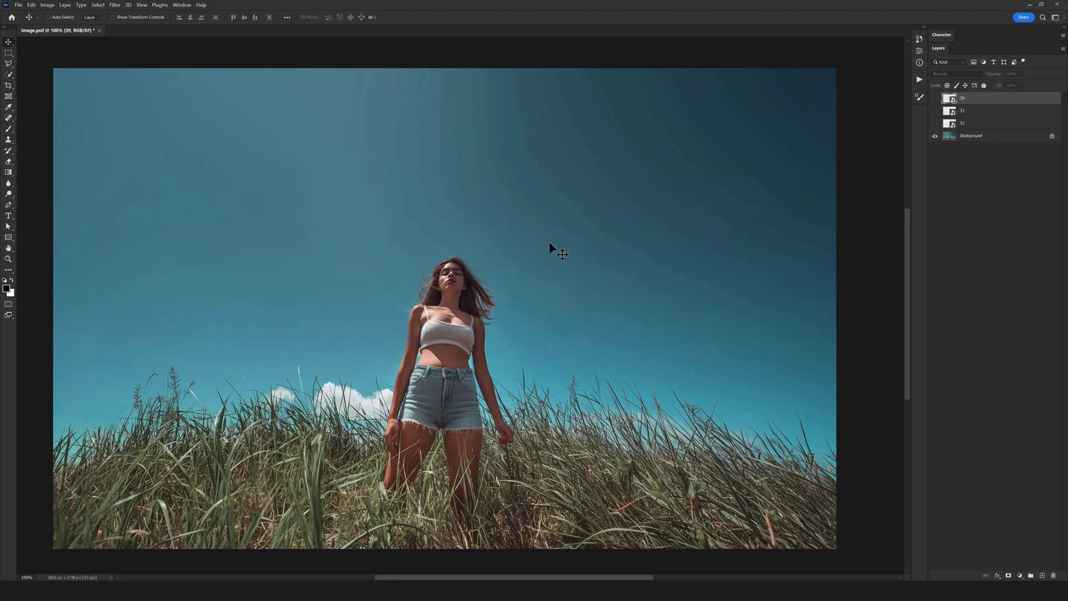
click(994, 137)
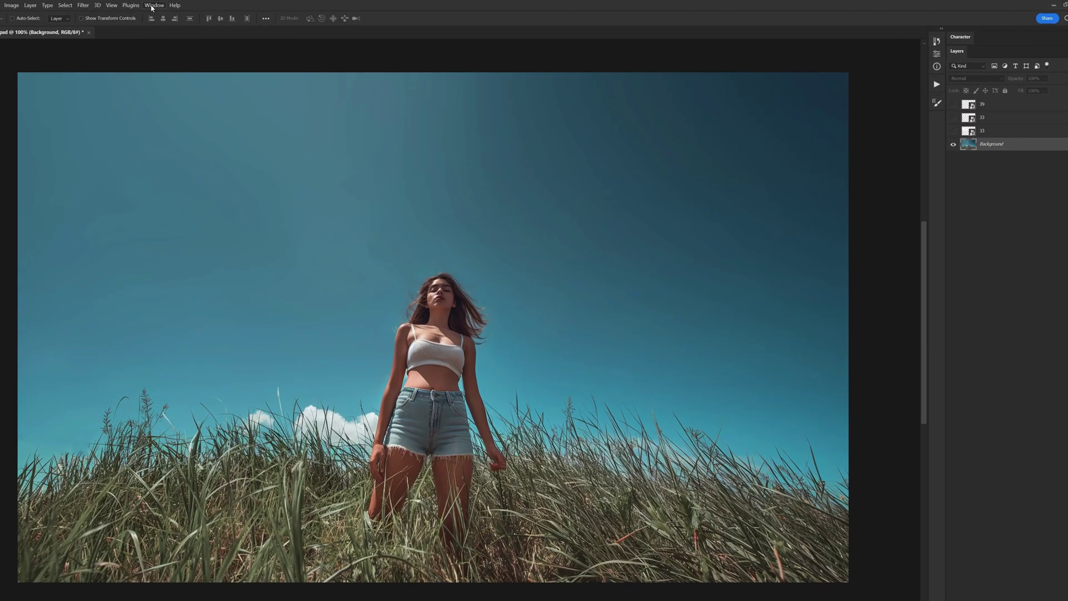
Display the photo's channels and compare the Red, Green and Blue channels for contrast between the subject and the sky.
click(182, 5)
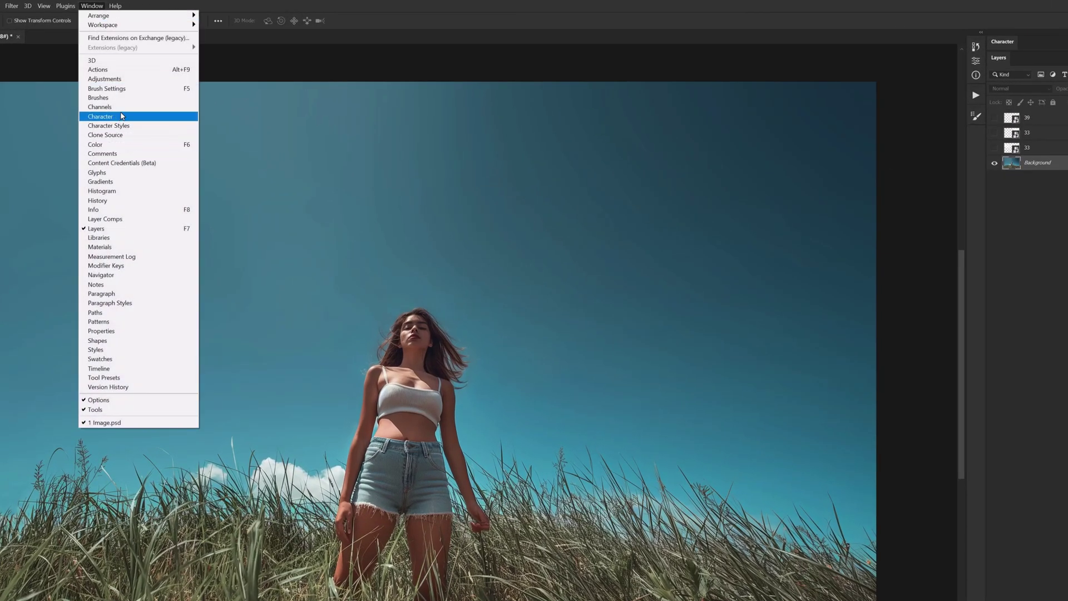
click(120, 108)
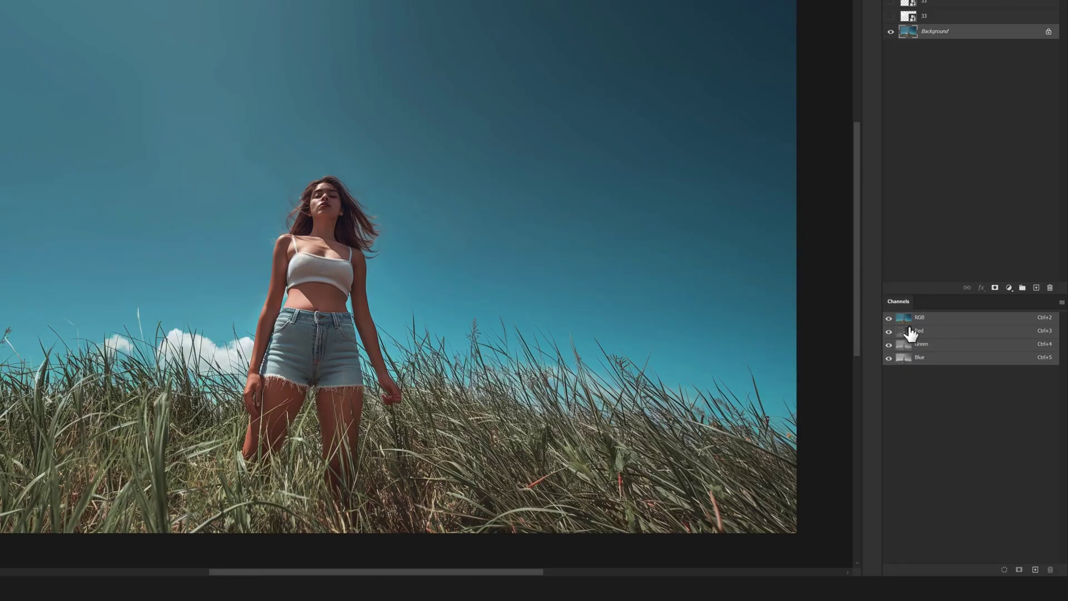
click(948, 333)
click(946, 347)
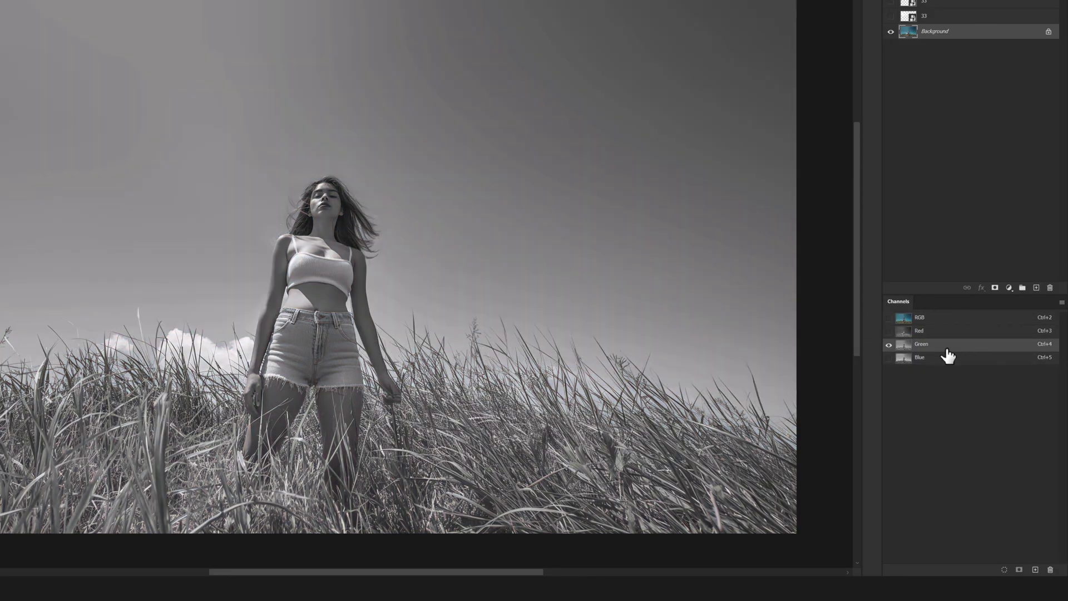
click(944, 358)
click(942, 346)
click(941, 359)
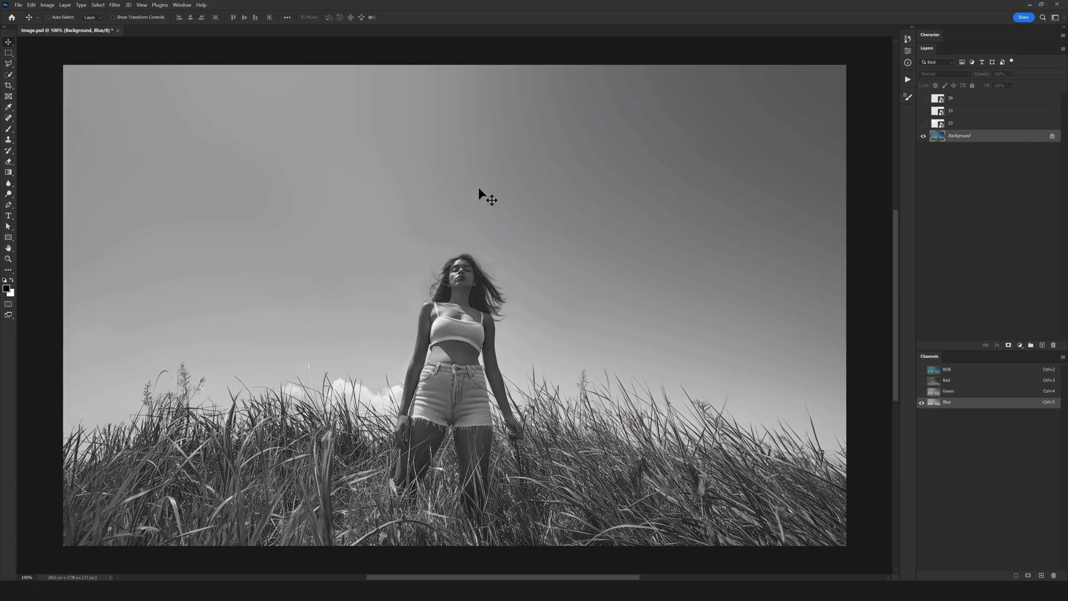
Check the Green channel against Blue once more, and duplicate the Blue channel.
click(953, 392)
click(955, 403)
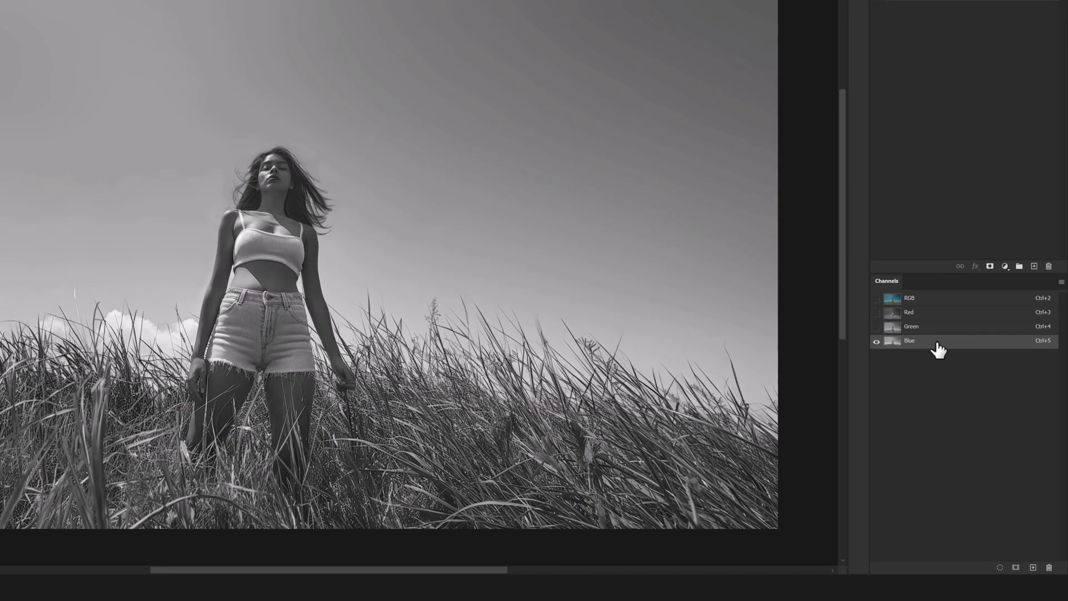
drag(933, 350, 937, 346)
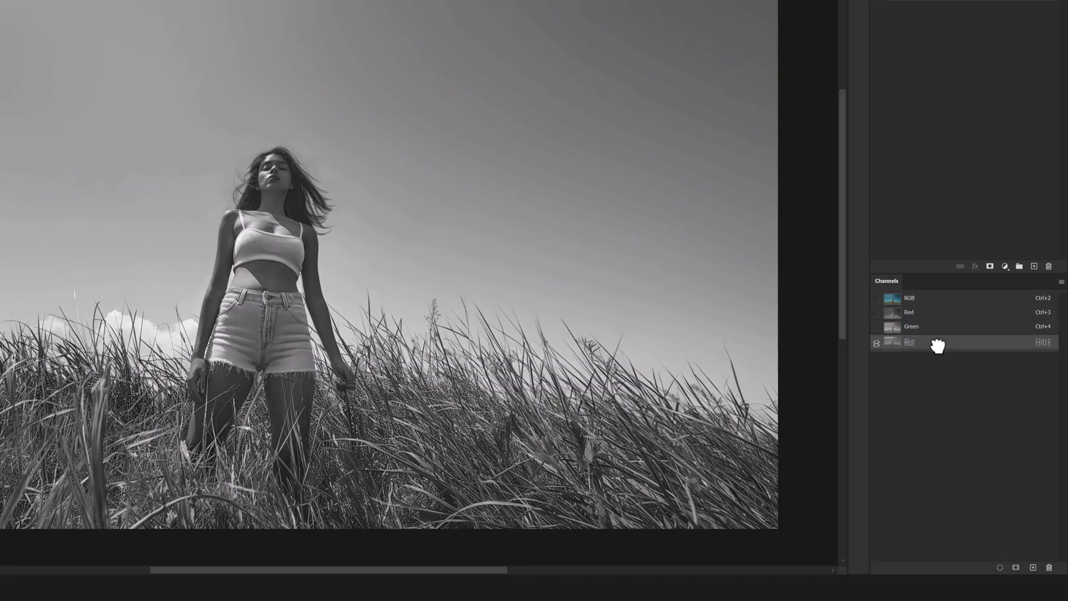
drag(938, 347, 1034, 568)
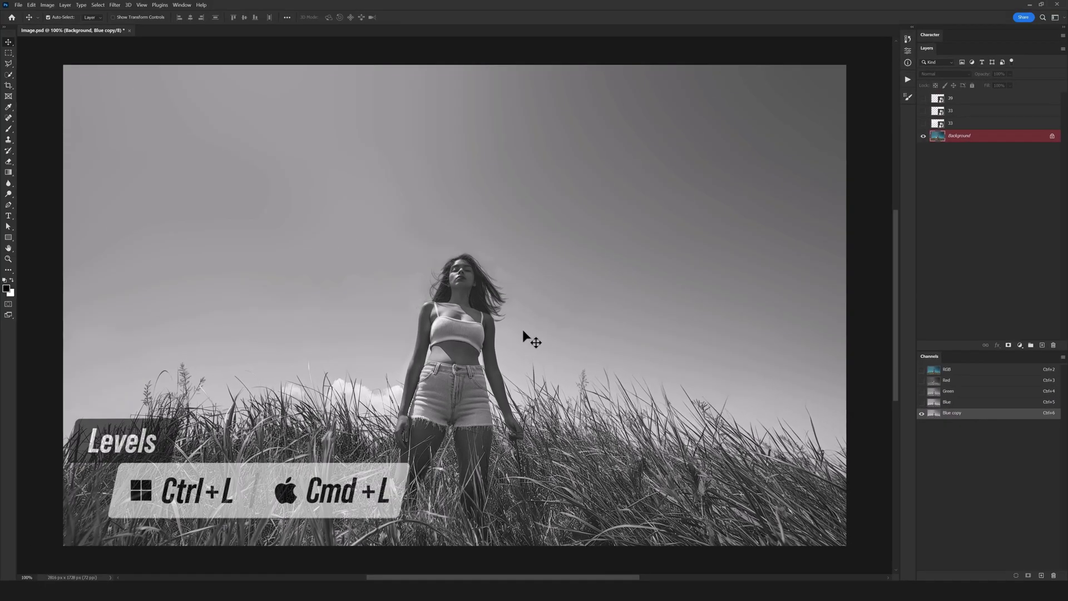
Increase the Blue copy channel's contrast with Levels, setting the black input to 95 and lowering the white input to whiten the sky.
key(ctrl+l)
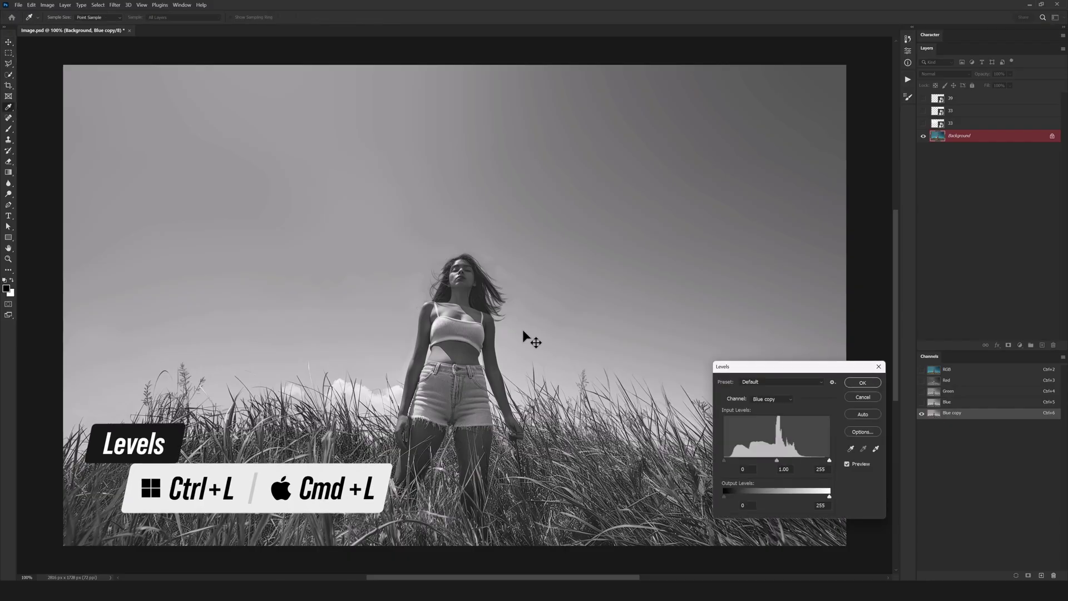
drag(801, 375, 636, 155)
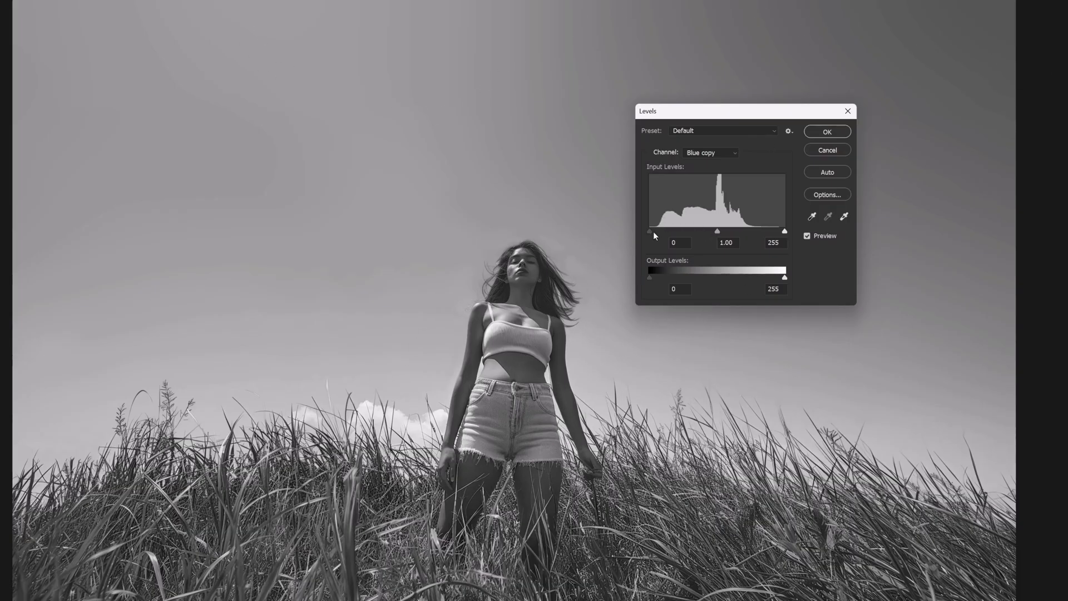
drag(650, 232, 699, 233)
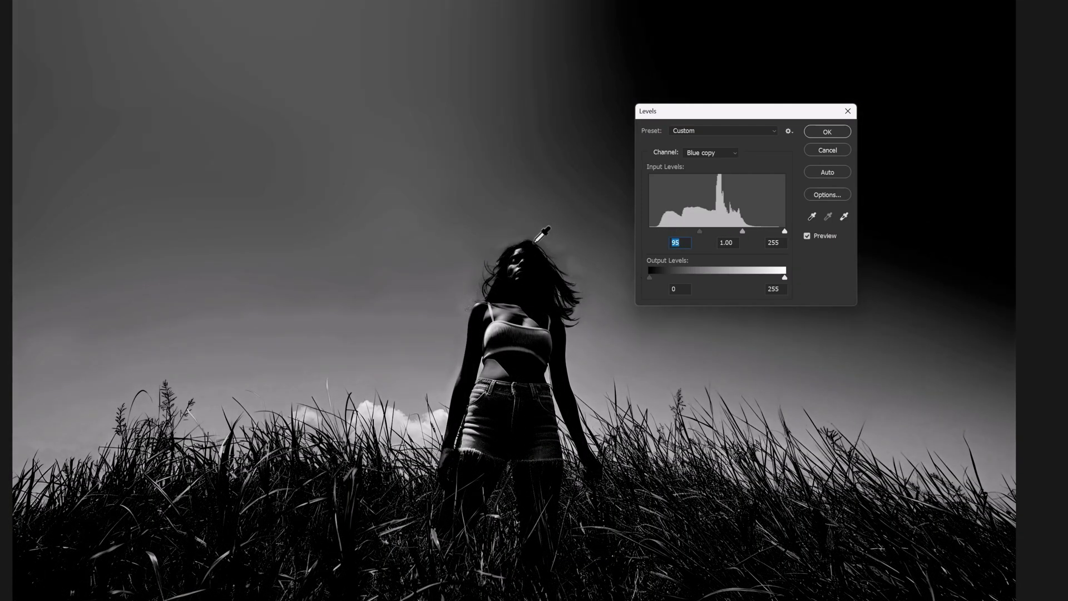
drag(784, 233, 723, 236)
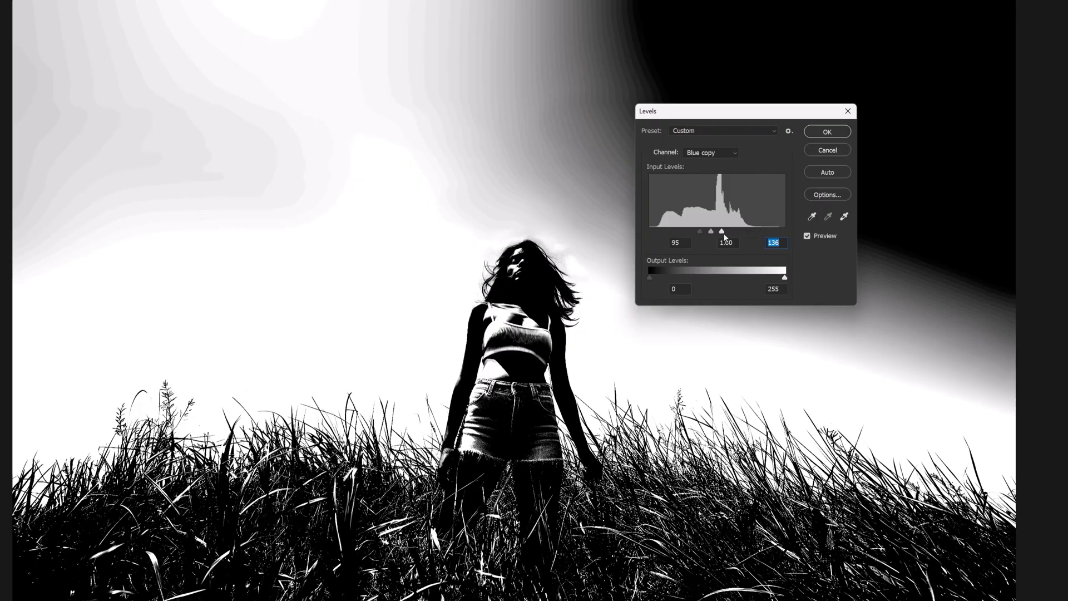
mouse_move(723, 233)
mouse_down()
mouse_move(696, 234)
mouse_move(743, 233)
mouse_move(733, 235)
mouse_up()
ctrl+click(496, 309)
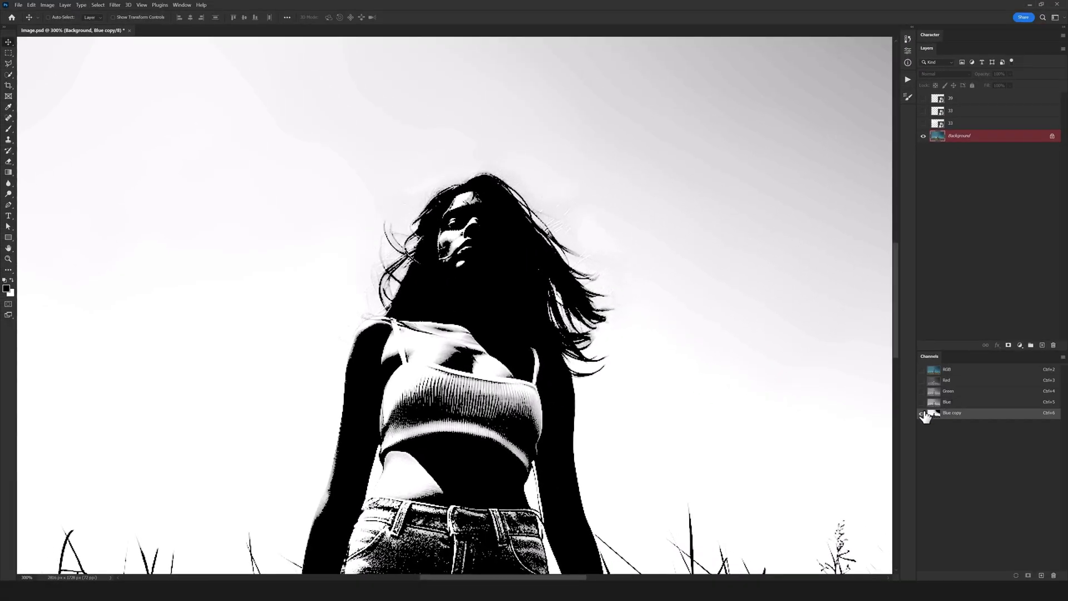
Lighten the remaining grey areas of the sky in the Blue copy channel using the Dodge tool with Highlights range and 100% exposure.
key(ctrl+minus)
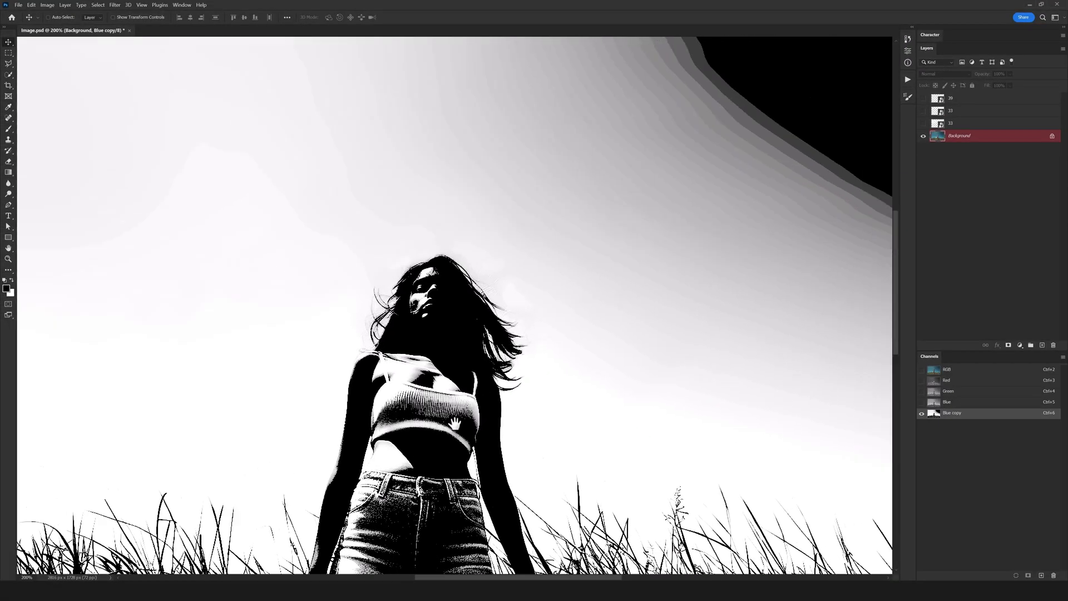
drag(456, 424, 284, 531)
scroll(503, 348, down, 2)
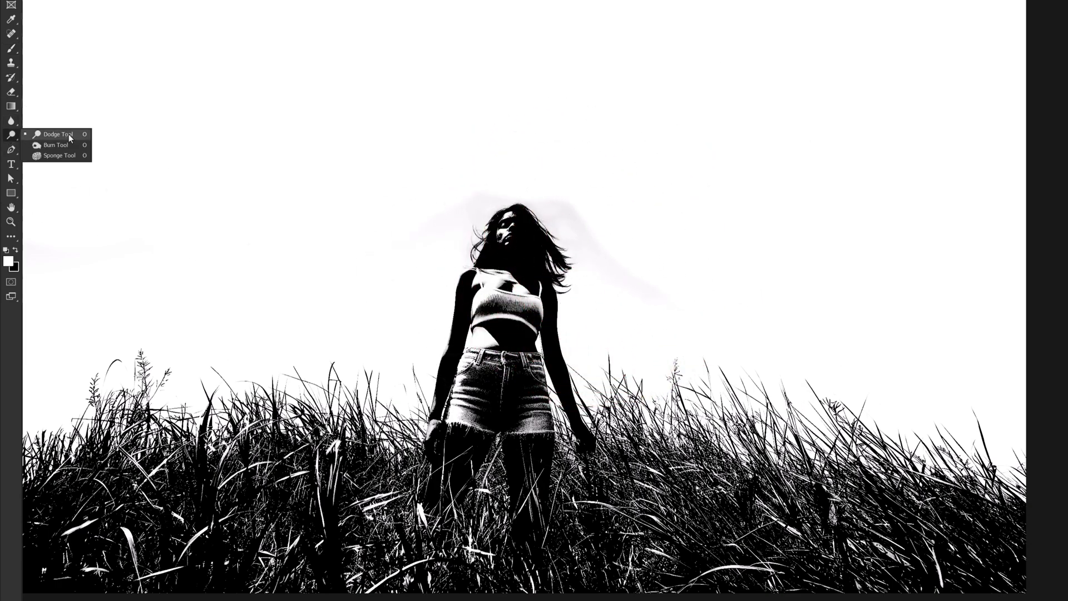
click(59, 137)
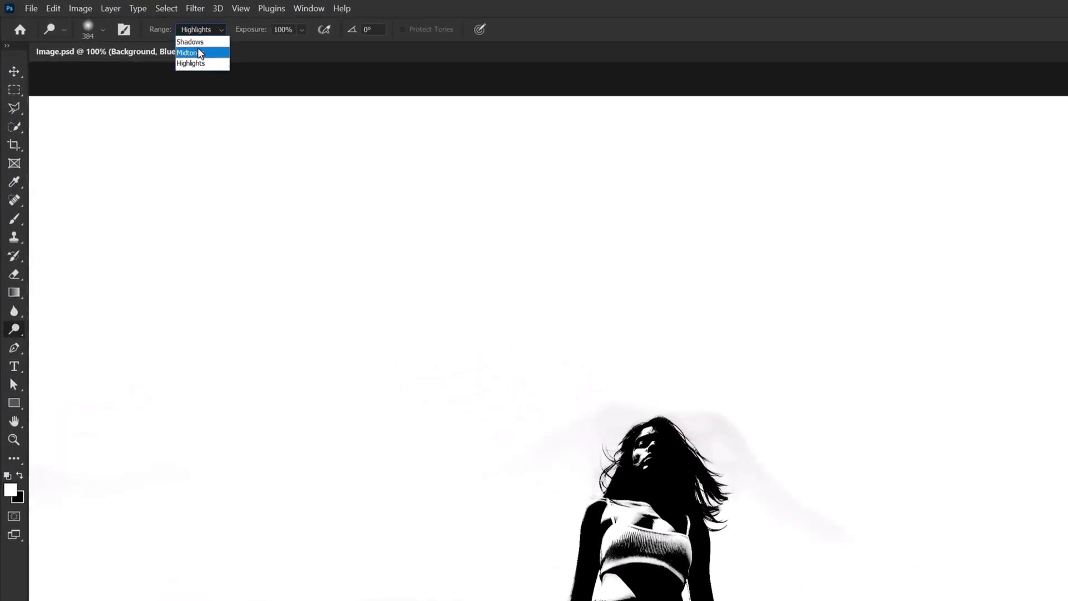
click(119, 37)
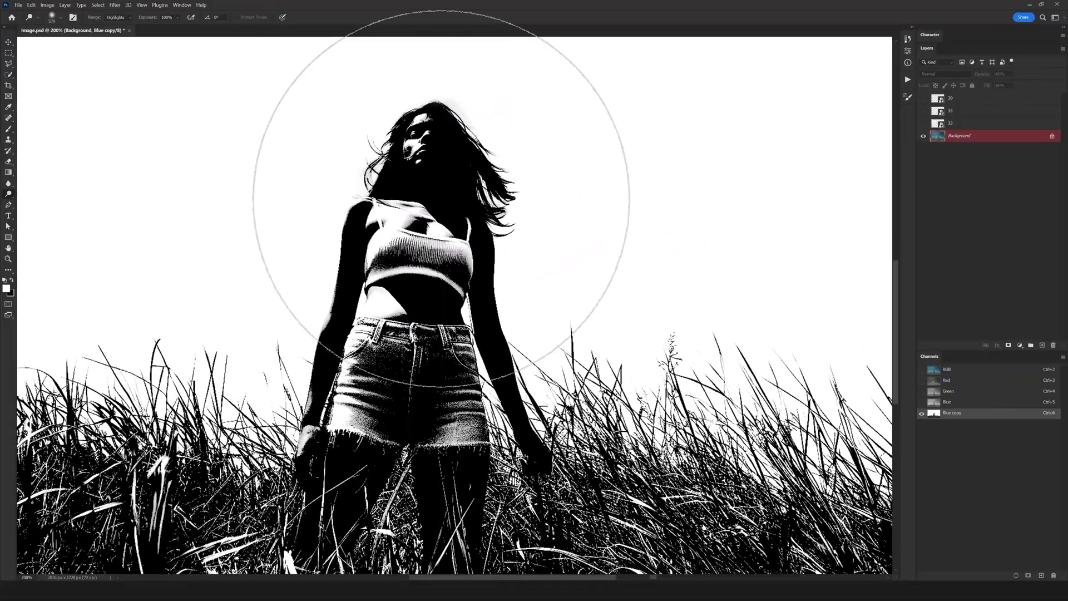
Paint the woman's face, upper chest and the shoulder beside her hair solid black in the Blue copy channel with the Brush tool.
drag(441, 188, 435, 194)
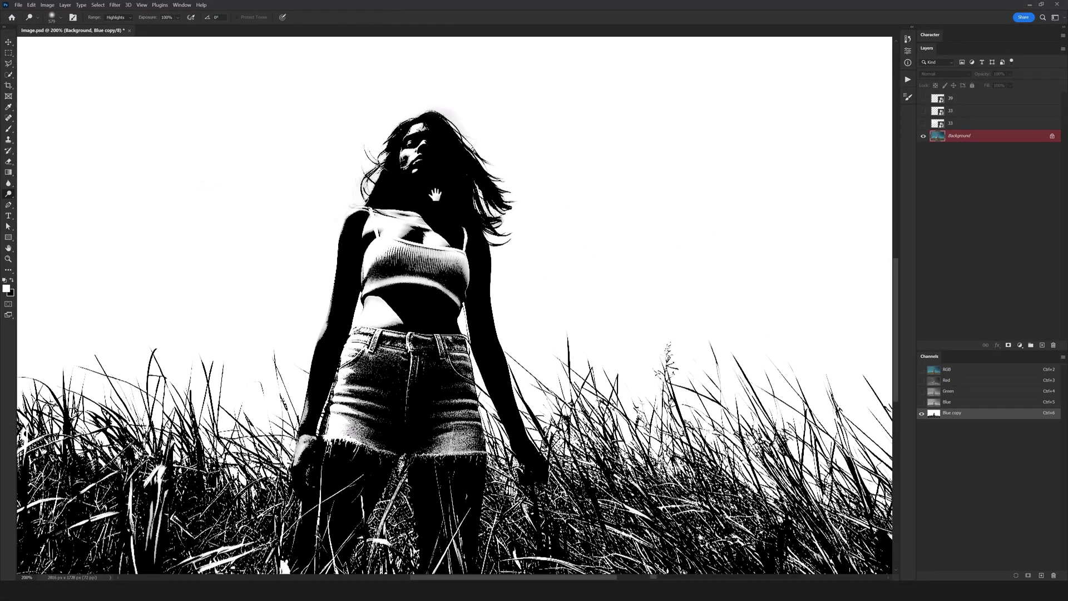
scroll(452, 194, up, 1)
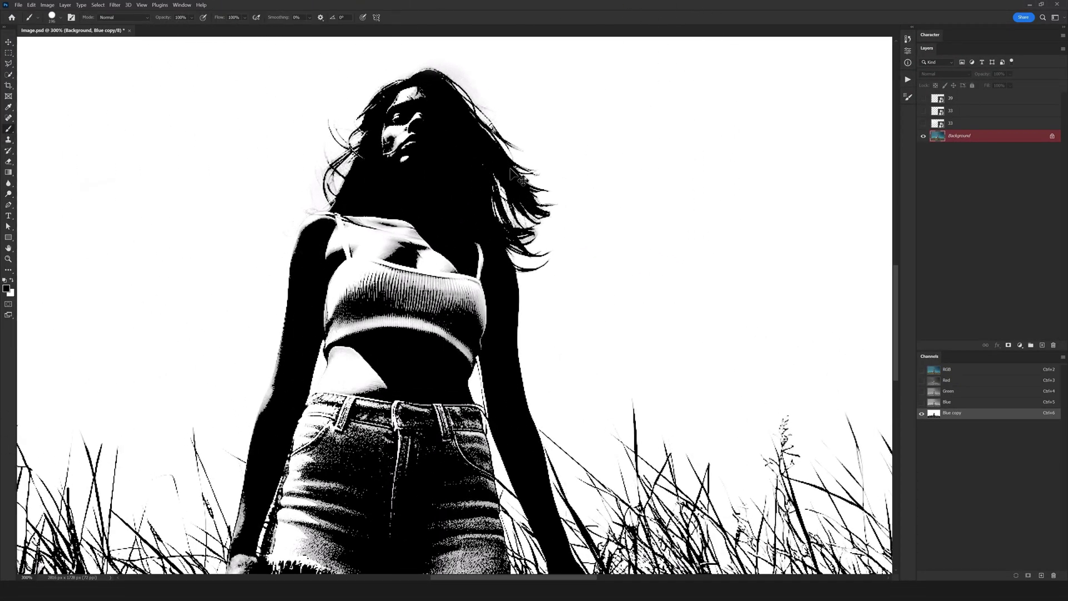
drag(410, 175, 404, 179)
click(384, 229)
mouse_move(346, 252)
mouse_down()
mouse_move(312, 220)
mouse_move(313, 245)
mouse_up()
scroll(313, 225, up, 2)
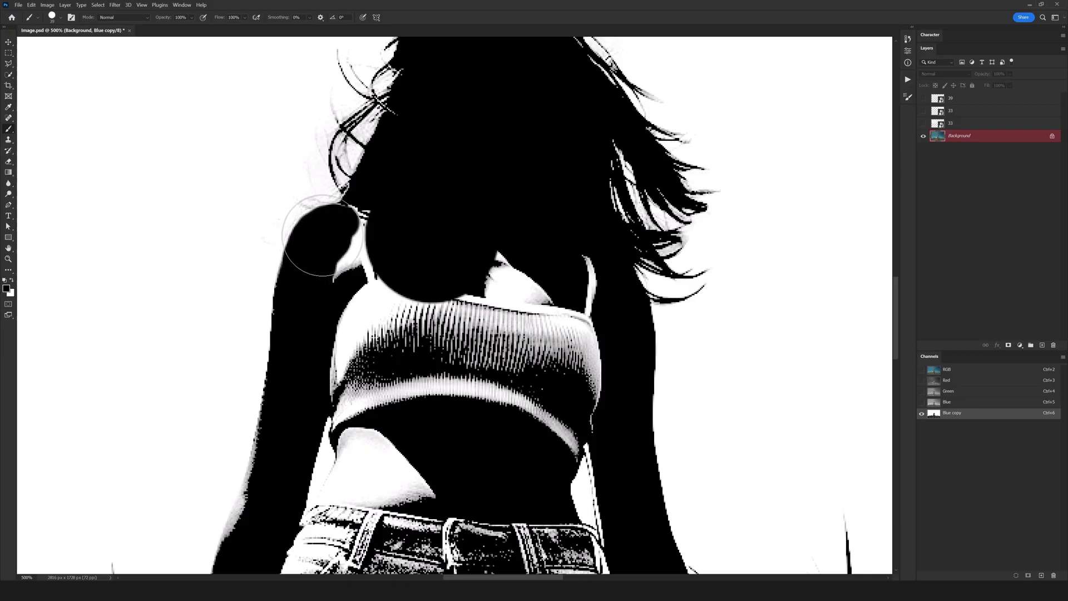
drag(370, 237, 346, 371)
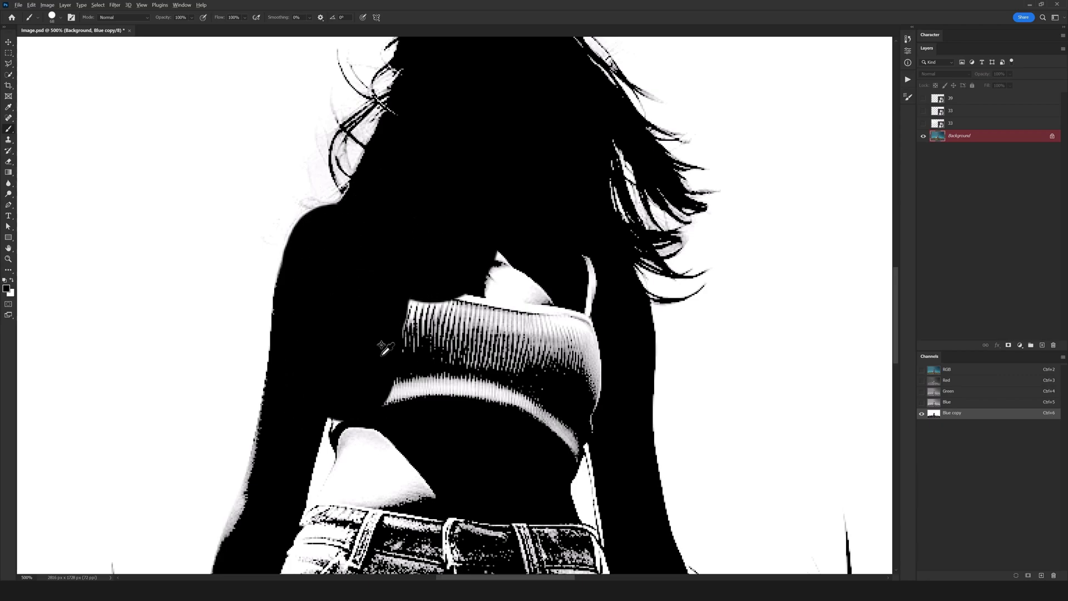
Paint the white areas of the woman's top, waist and denim shorts solid black in the Blue copy channel.
scroll(354, 141, down, 2)
mouse_move(450, 267)
mouse_down()
mouse_move(469, 278)
mouse_move(460, 226)
mouse_move(439, 334)
mouse_up()
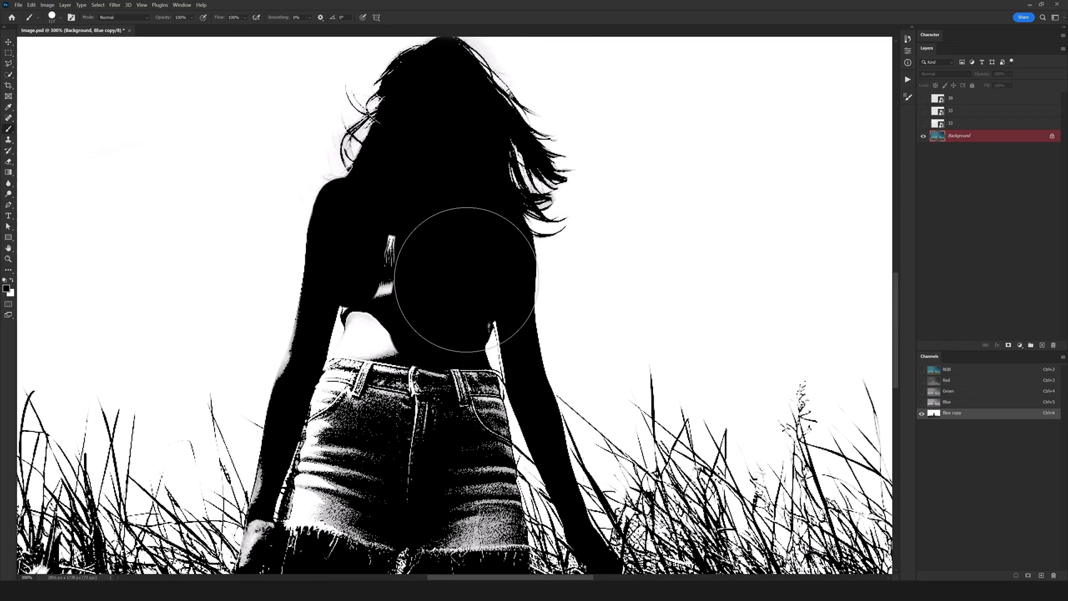
mouse_move(448, 295)
mouse_down()
mouse_move(378, 321)
mouse_move(390, 343)
mouse_move(378, 374)
mouse_move(392, 327)
mouse_move(446, 289)
mouse_move(457, 381)
mouse_up()
scroll(411, 288, down, 3)
mouse_move(455, 307)
mouse_down()
mouse_move(437, 327)
mouse_move(364, 357)
mouse_up()
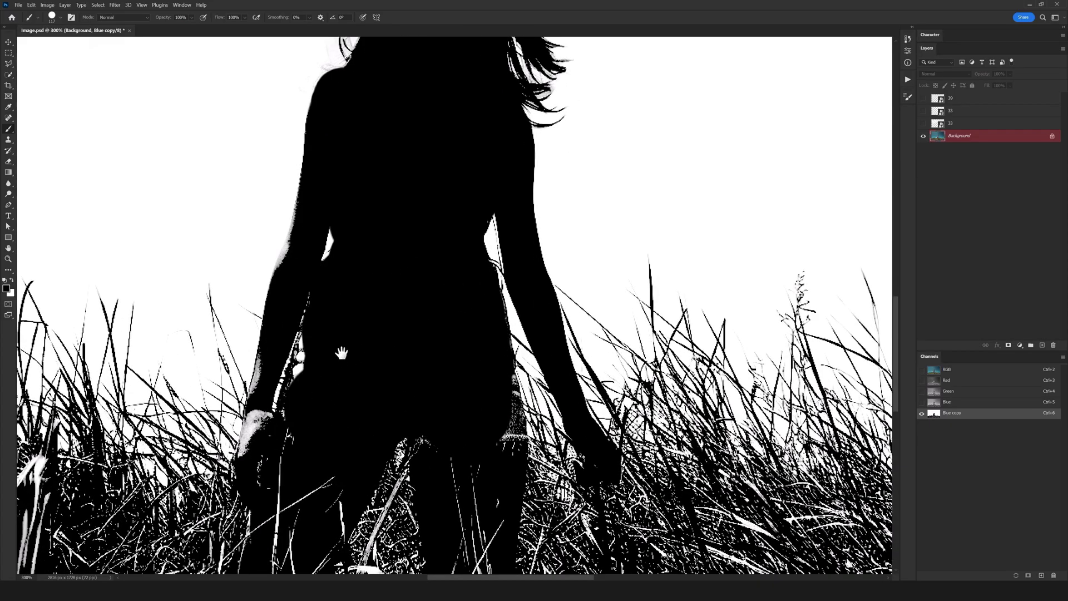
Fill the remaining light spots on the woman's upper legs, hand and forearm edges with black using a smaller brush.
drag(378, 405, 378, 273)
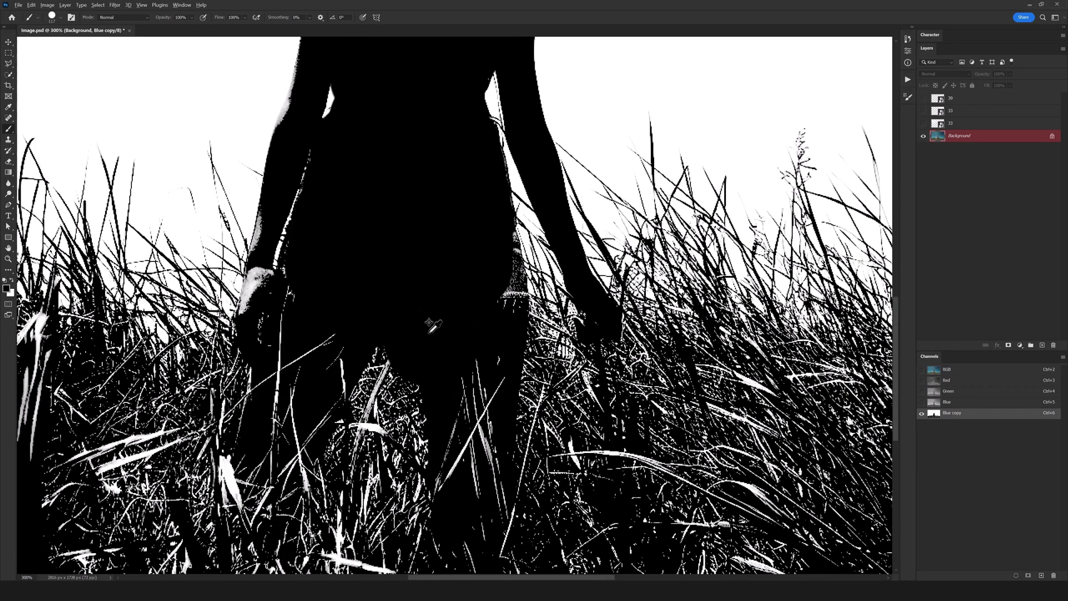
scroll(437, 312, down, 2)
scroll(416, 268, up, 3)
drag(365, 374, 312, 378)
drag(257, 479, 239, 479)
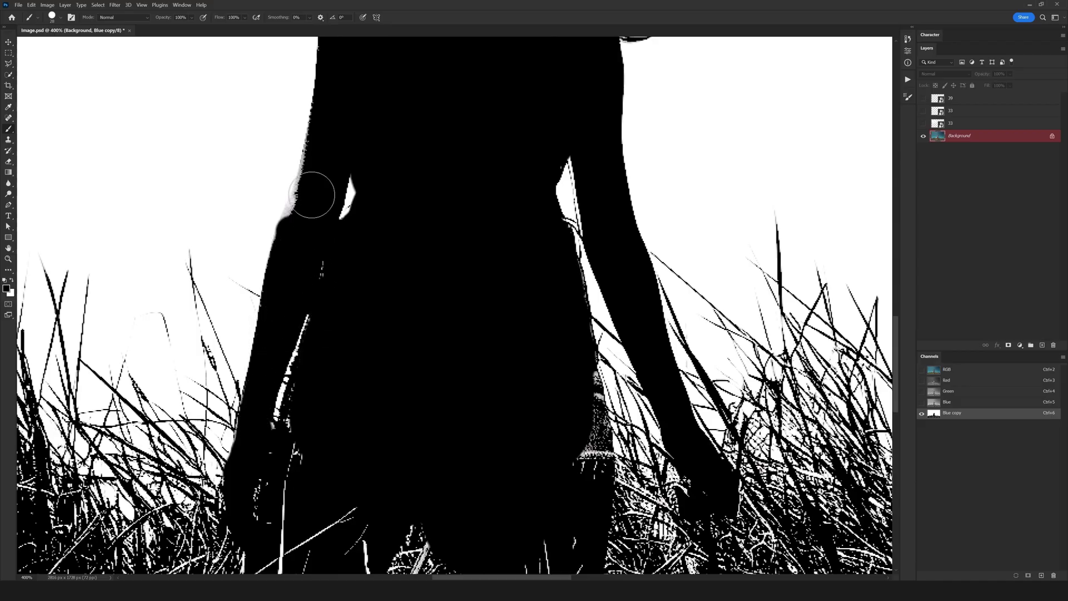
scroll(297, 210, down, 3)
scroll(495, 321, down, 2)
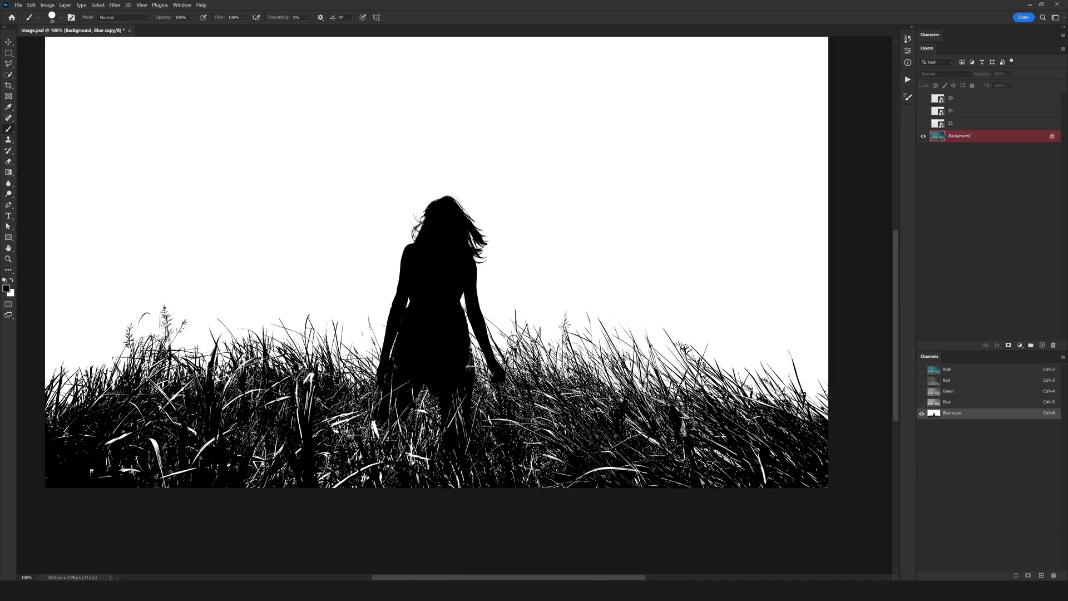
Select the dark subject and grass in the Blue copy channel using Color Range set to Shadows.
click(100, 4)
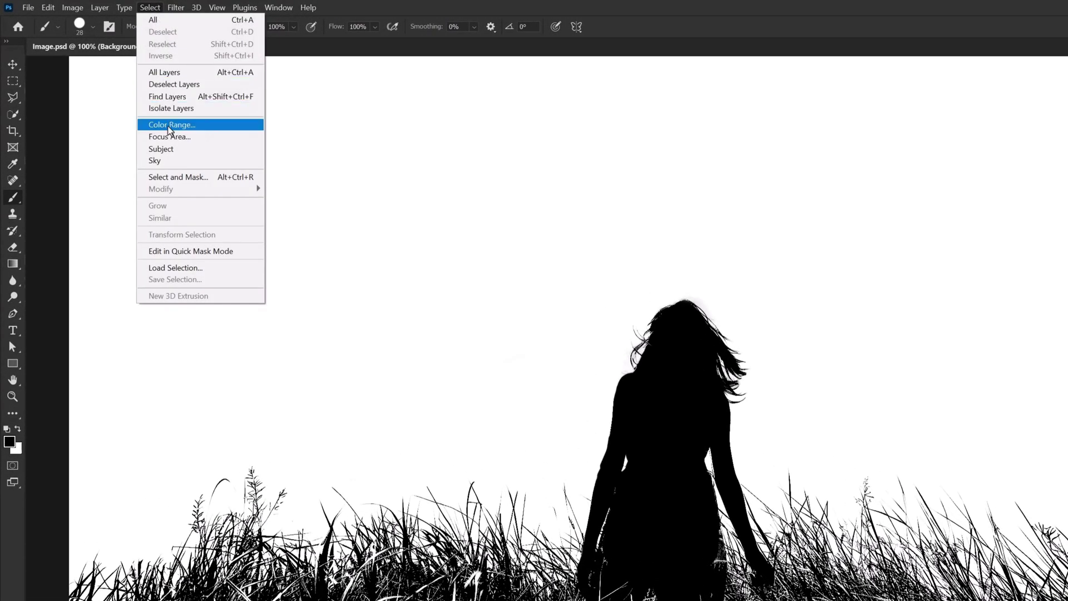
click(170, 125)
click(784, 182)
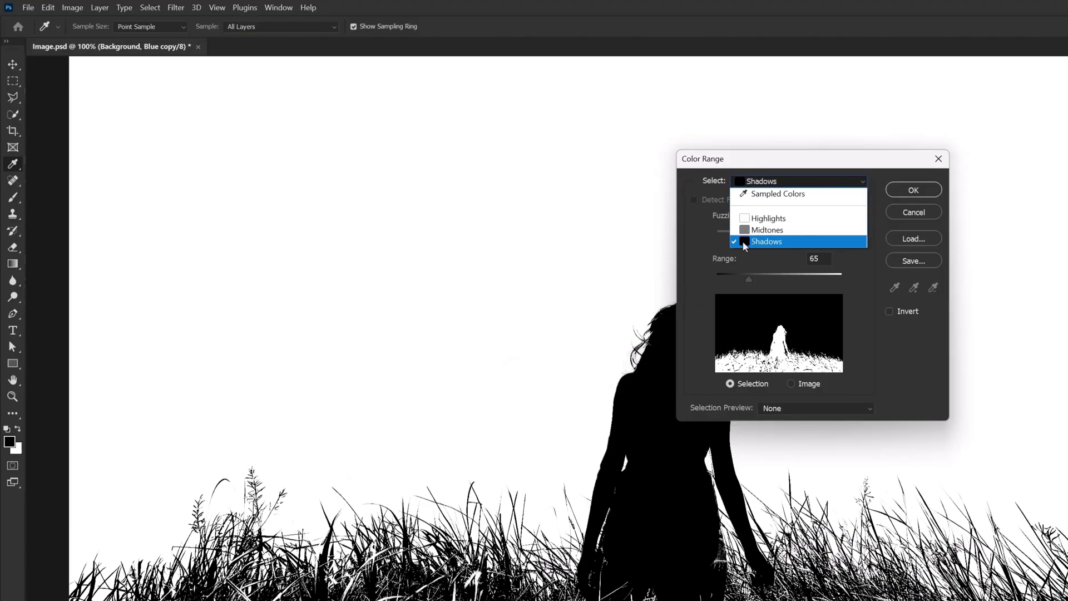
click(773, 243)
click(913, 189)
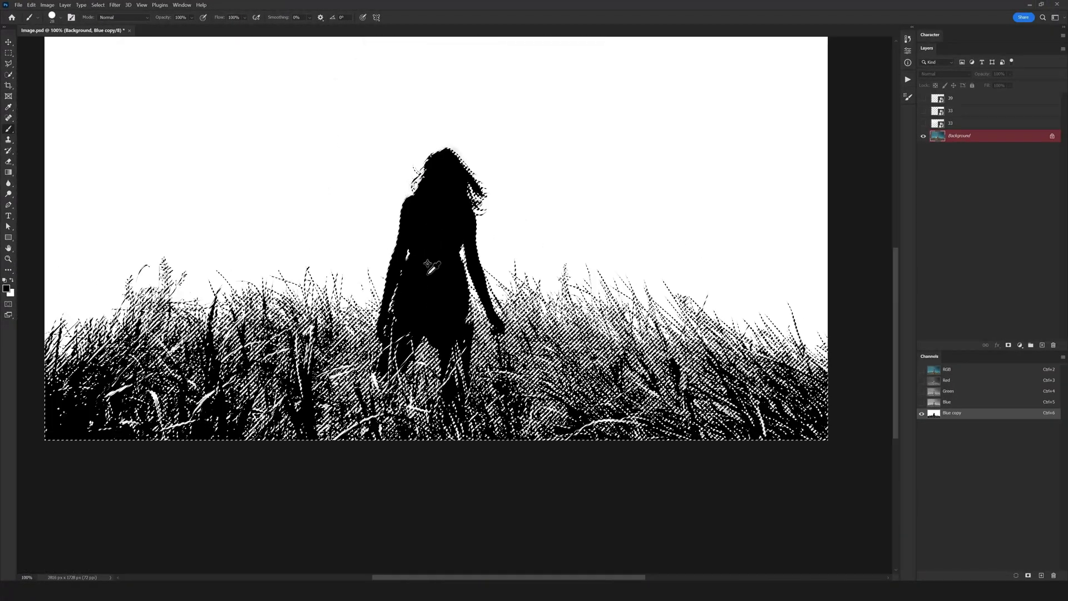
scroll(429, 269, up, 3)
scroll(374, 194, down, 3)
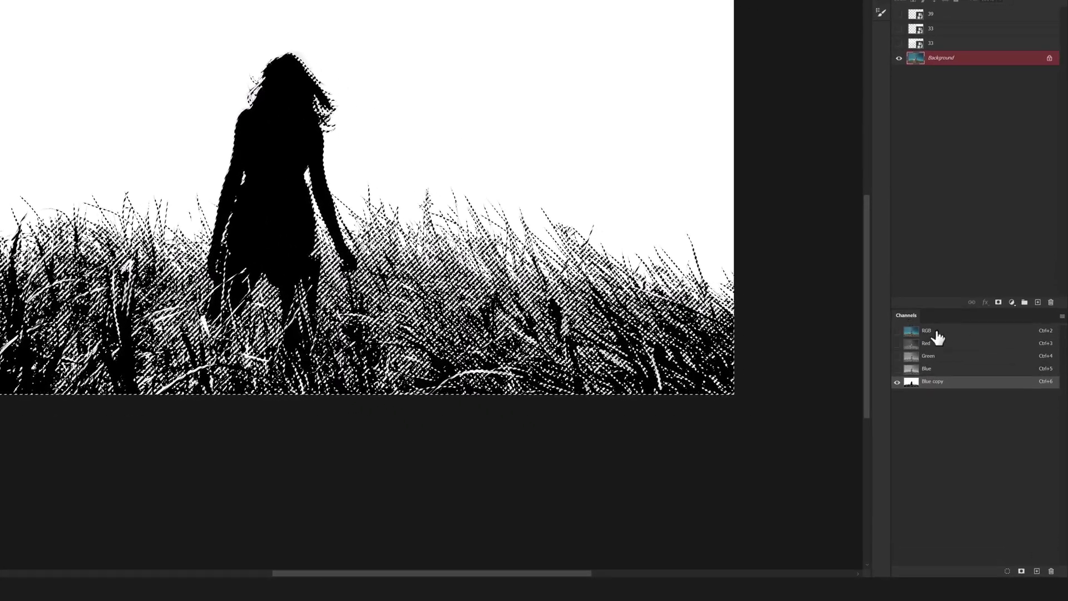
Return to the RGB composite and invert the selection to cover the sky.
click(938, 334)
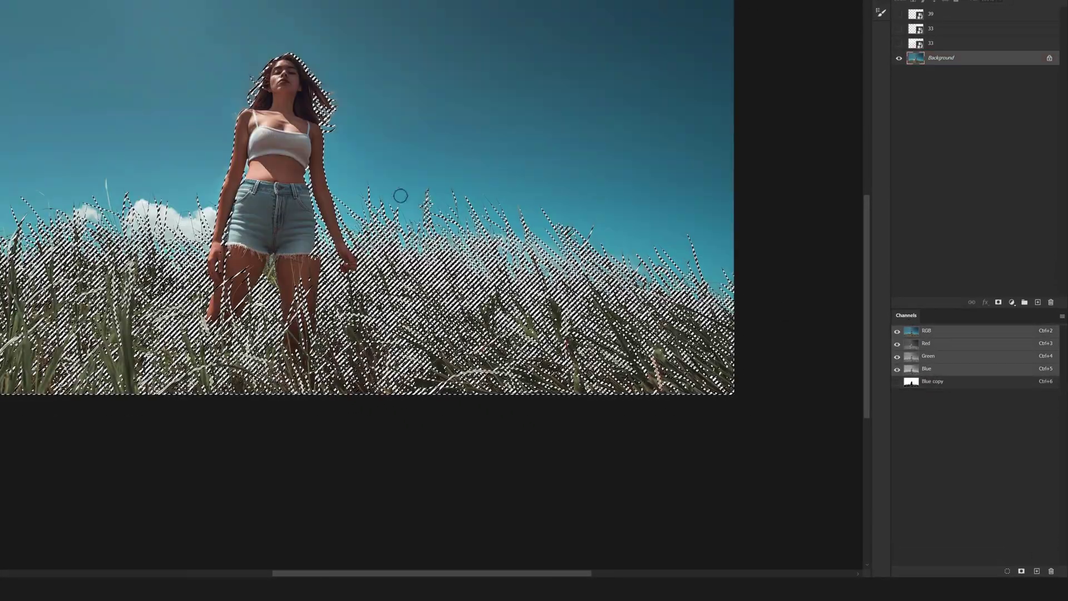
scroll(361, 189, up, 2)
drag(340, 194, 315, 226)
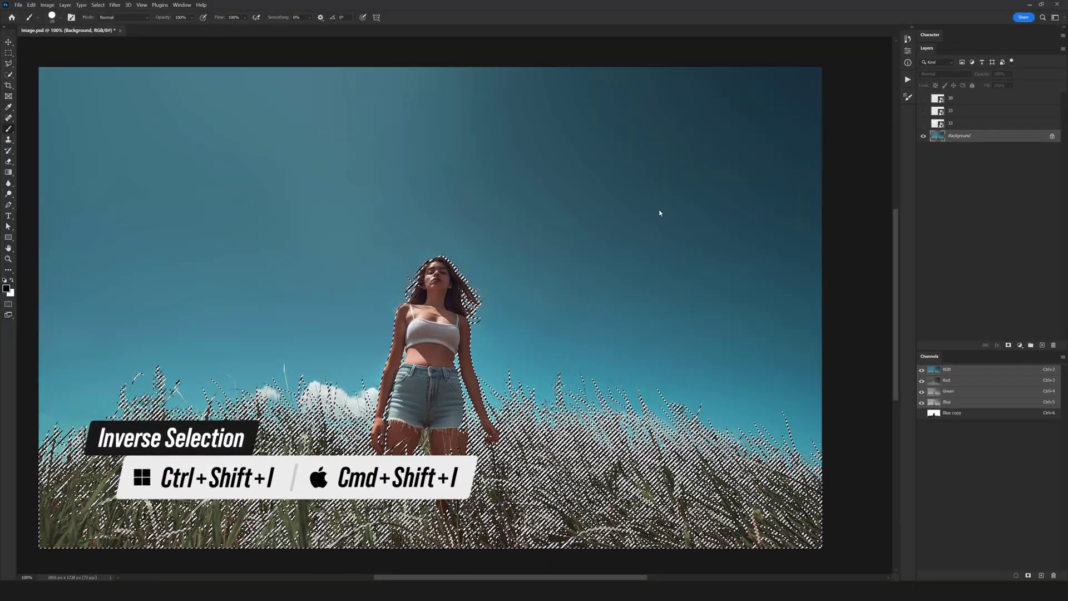
key(ctrl+shift+i)
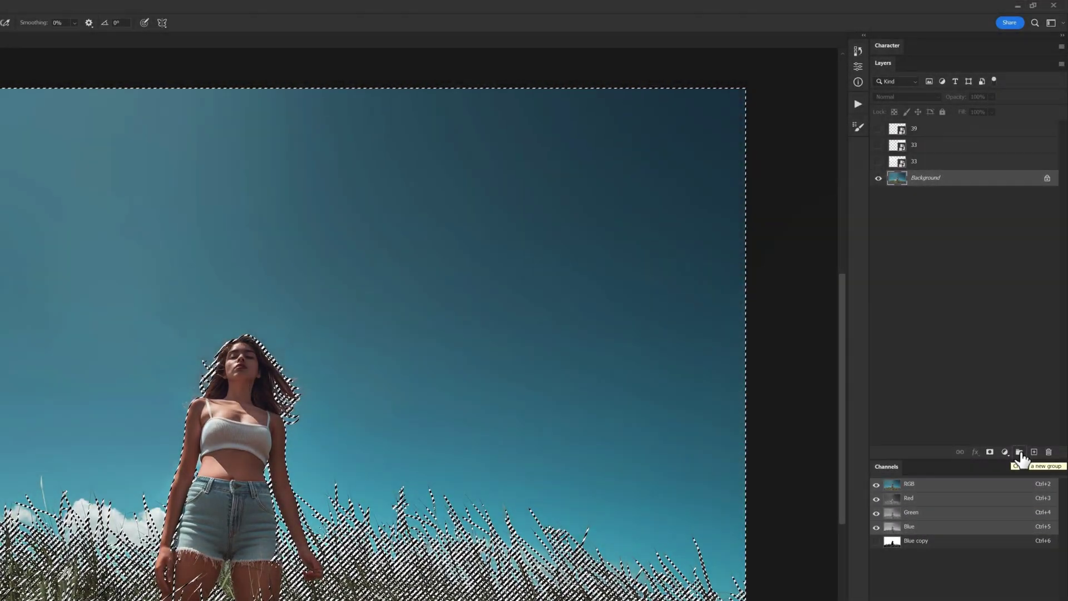
Create a new group, mask it with the sky selection, and place it above the cloud layers.
click(1021, 453)
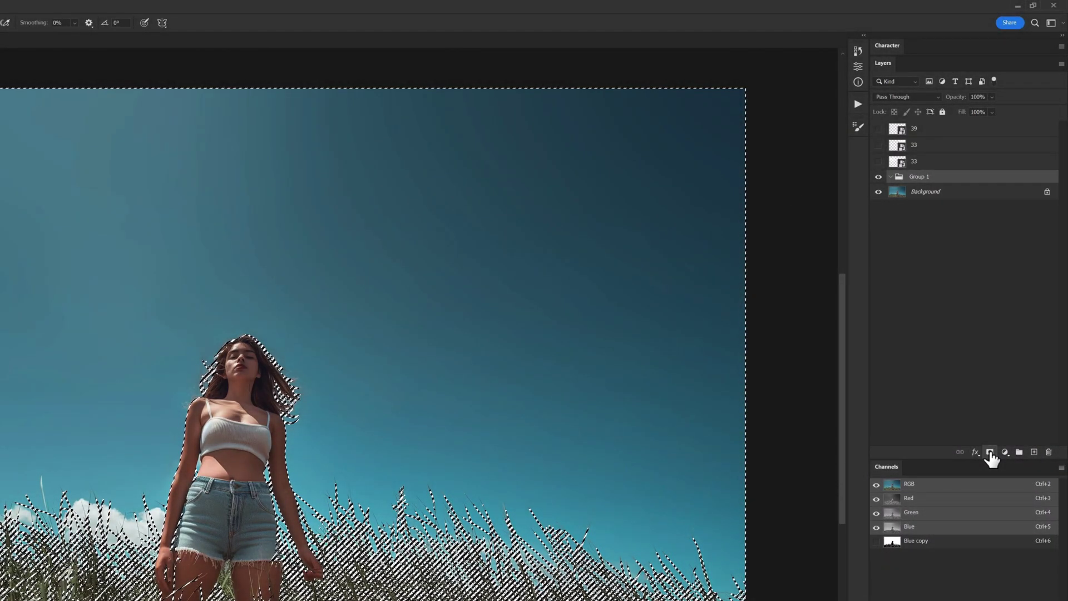
click(990, 452)
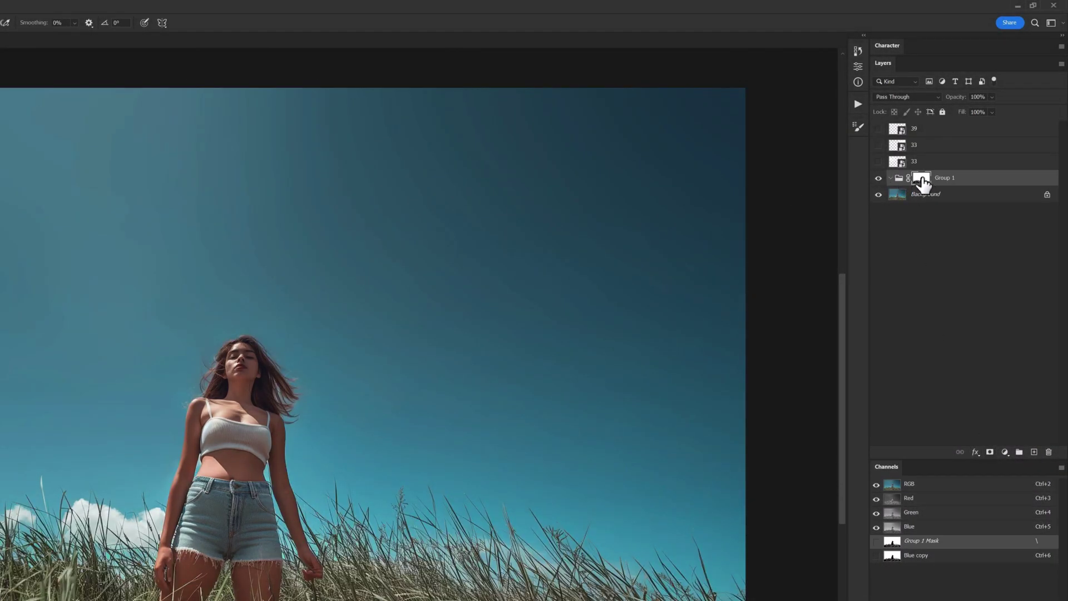
drag(950, 181, 949, 128)
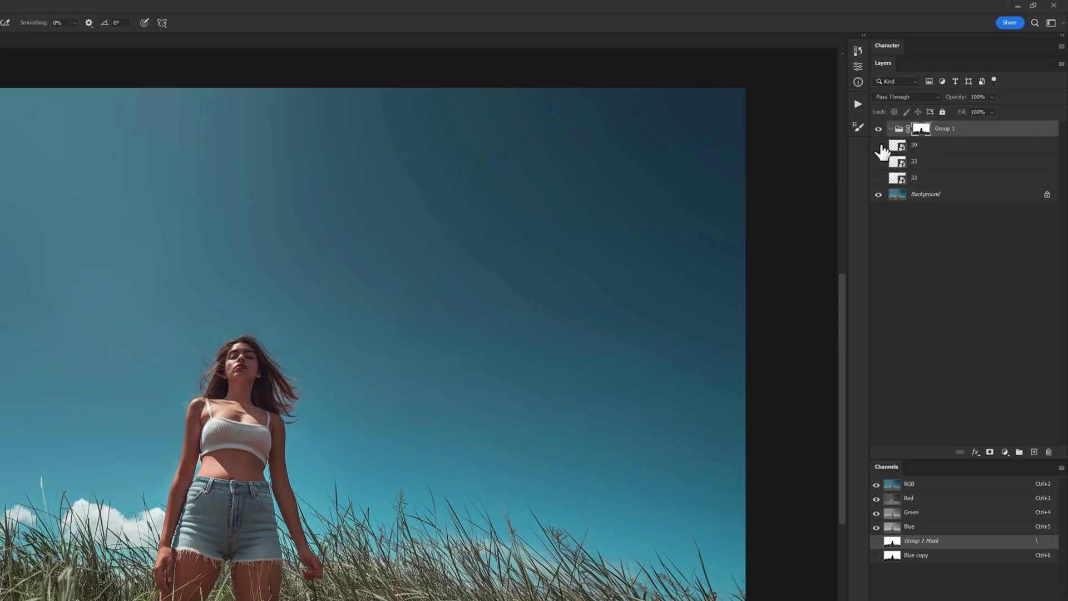
Make cloud layer 39 visible, previewing the other cloud layers and leaving them hidden.
click(879, 145)
click(879, 162)
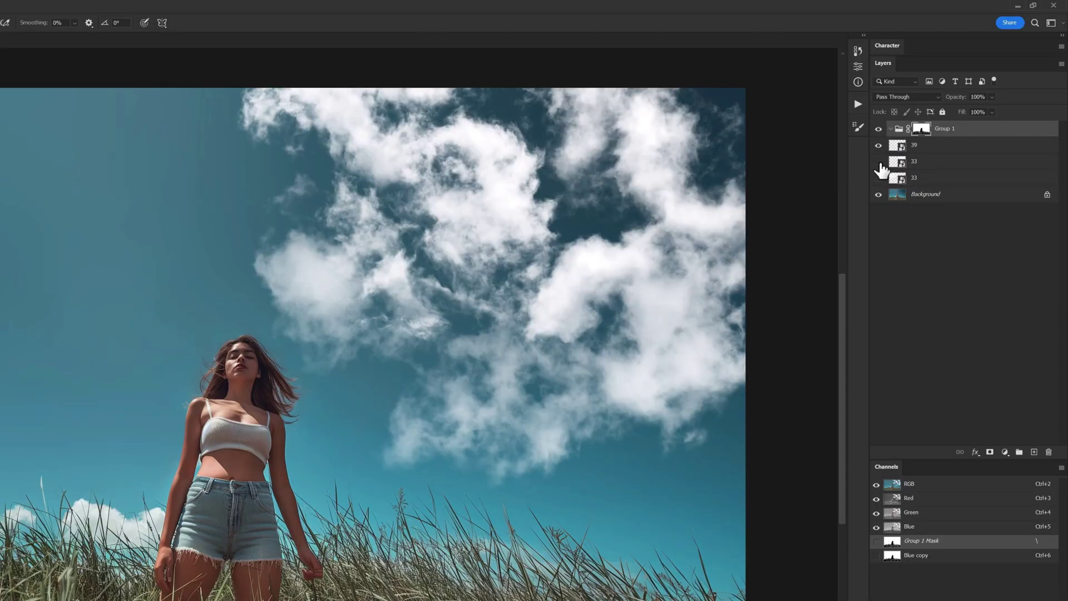
click(880, 163)
click(881, 178)
click(882, 178)
click(884, 144)
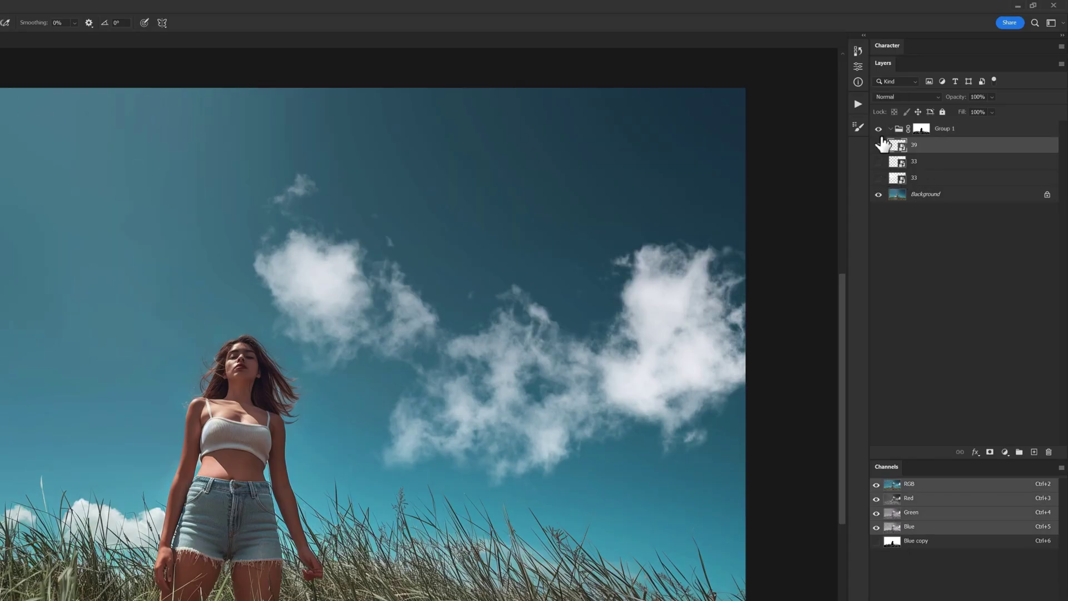
Give the masked group a red color label and rename it Sky.
click(966, 135)
right_click(880, 132)
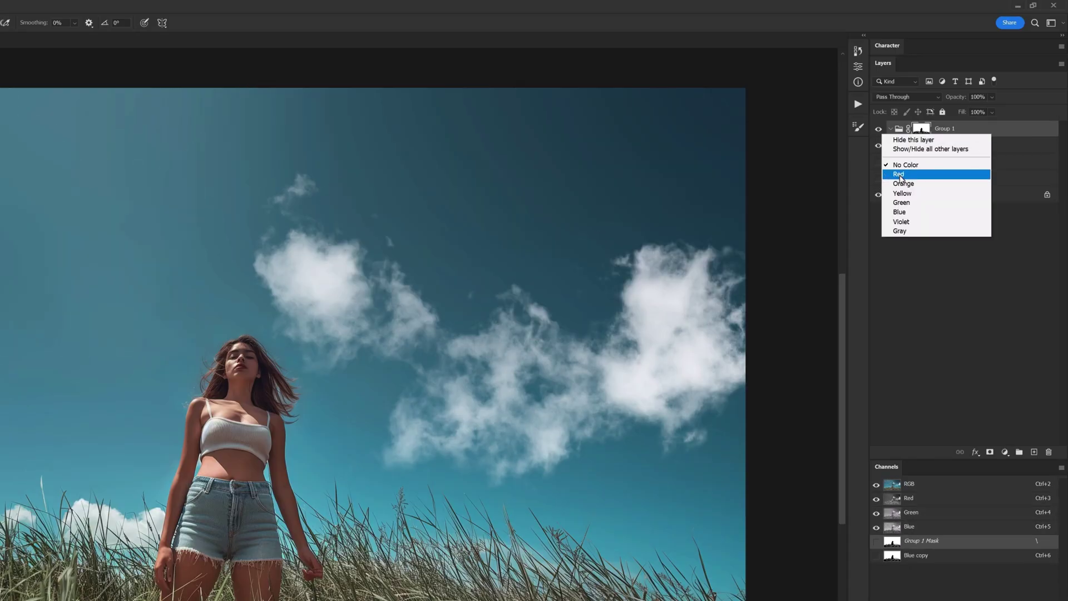
click(901, 174)
double_click(950, 133)
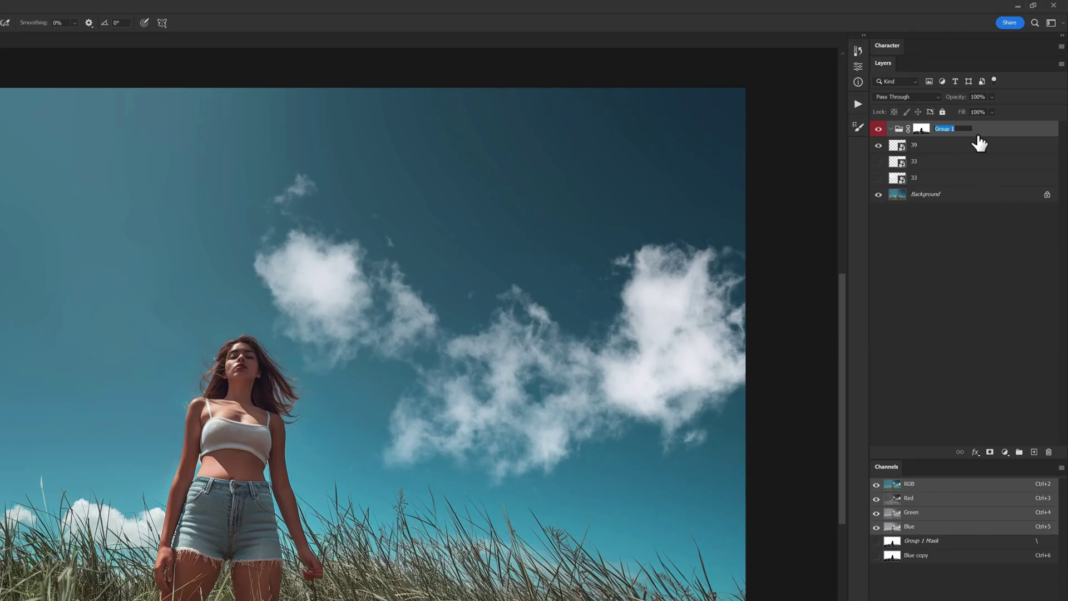
Put cloud layer 39 inside the Sky group and position its clouds low in the sky, left of the woman.
click(946, 145)
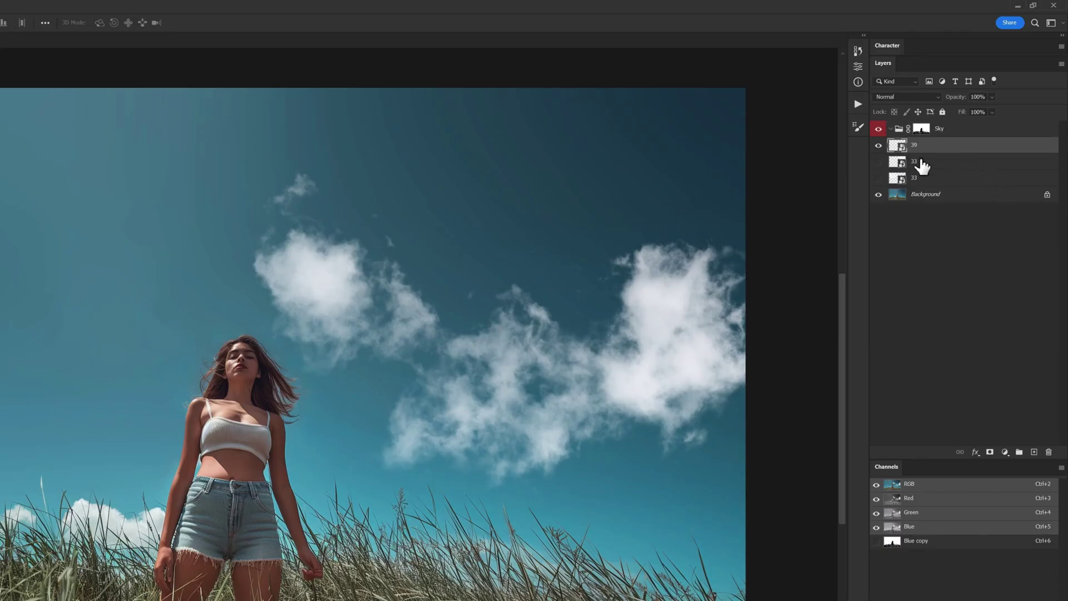
drag(407, 384, 363, 408)
drag(931, 146, 955, 128)
drag(382, 377, 387, 294)
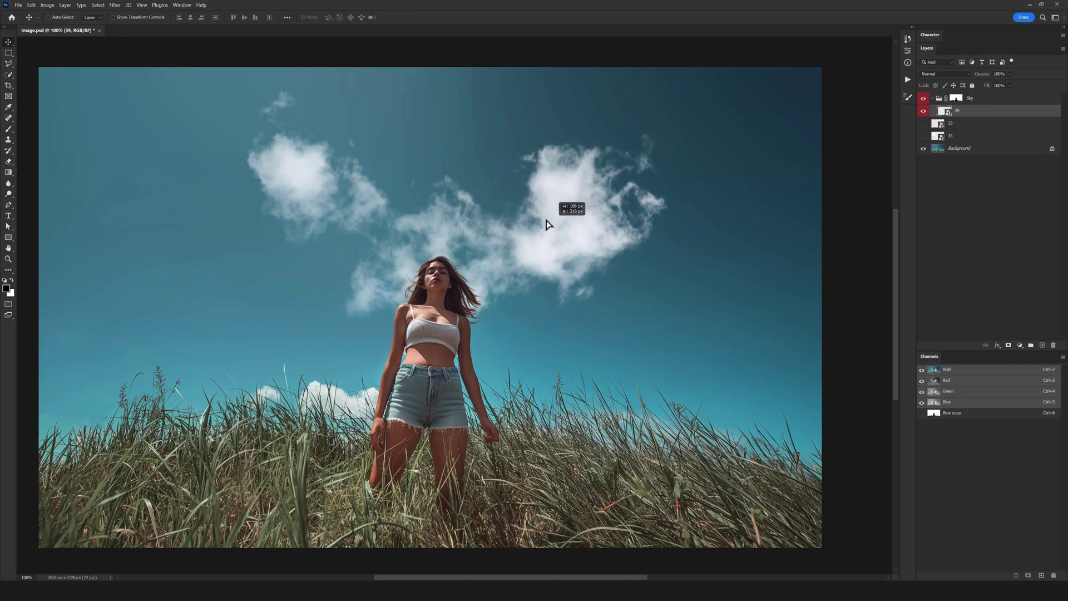
drag(546, 225, 325, 298)
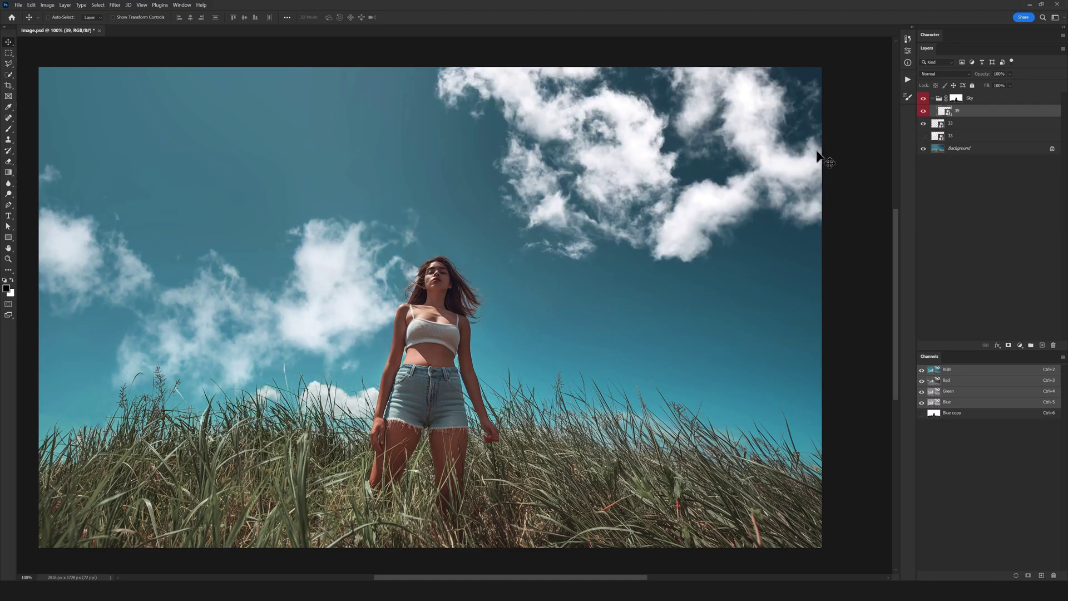
Put the upper cloud layer 33 in the Sky group above layer 39 and position its clouds low behind the woman and grass.
drag(592, 181, 525, 336)
drag(971, 101, 978, 105)
drag(623, 326, 570, 384)
scroll(514, 513, up, 1)
scroll(481, 378, down, 1)
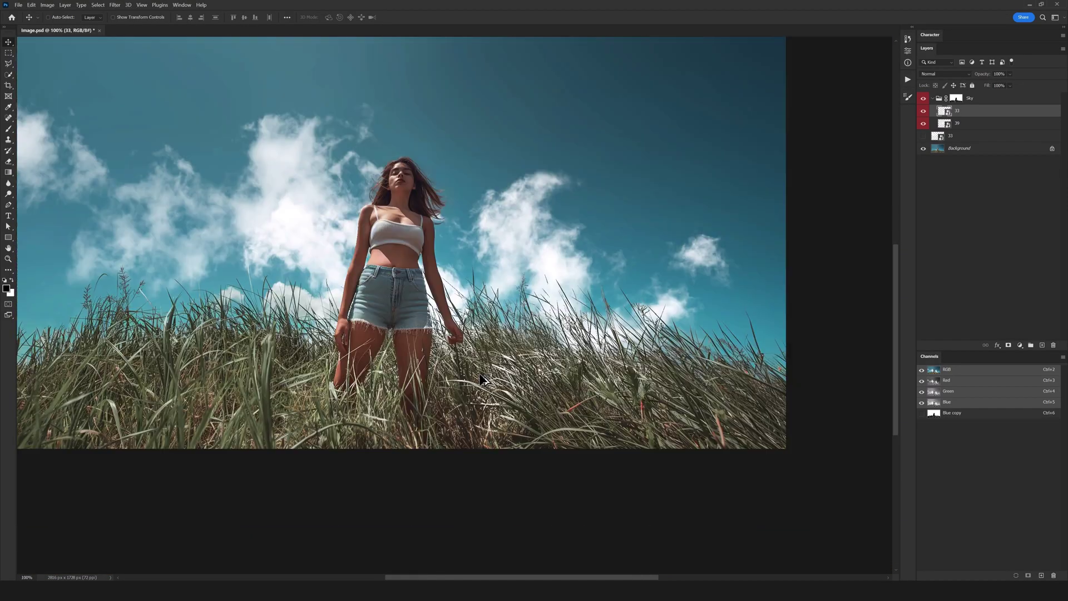
drag(440, 362, 501, 331)
mouse_move(423, 359)
mouse_down()
mouse_move(392, 338)
mouse_move(409, 351)
mouse_up()
Inspect the Sky group's mask on its own and as a red overlay, with the Brush tool ready.
click(930, 125)
ctrl+click(930, 128)
key(ctrl+d)
alt+click(932, 127)
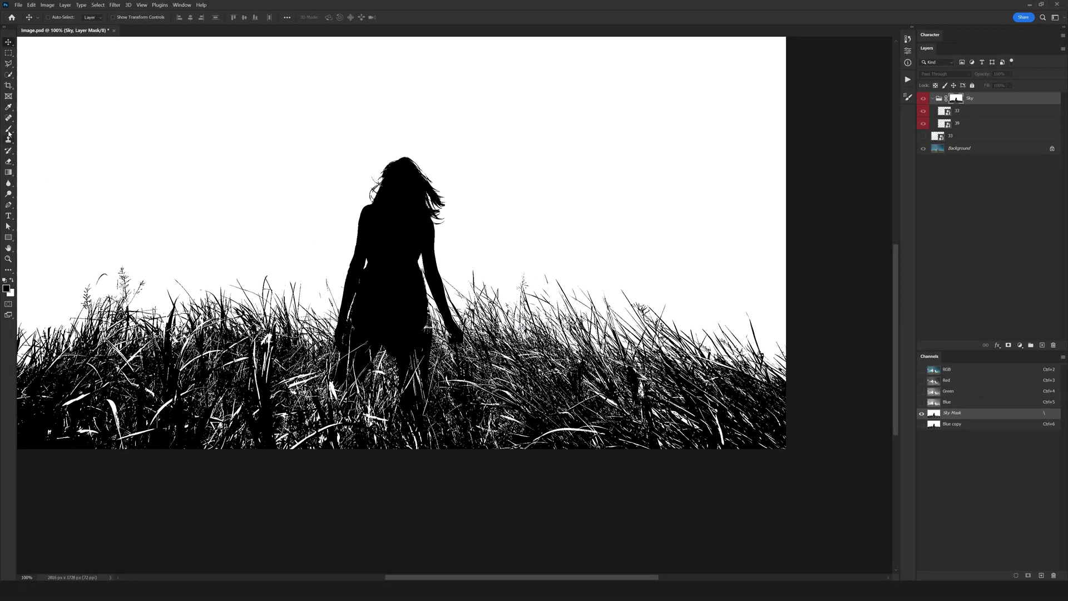
click(8, 131)
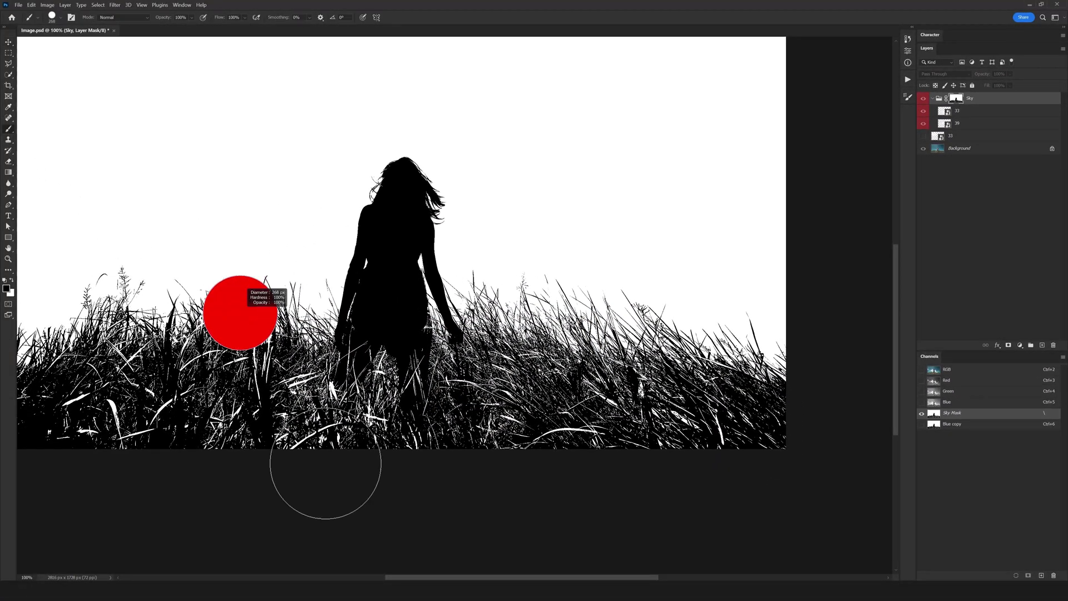
click(946, 102)
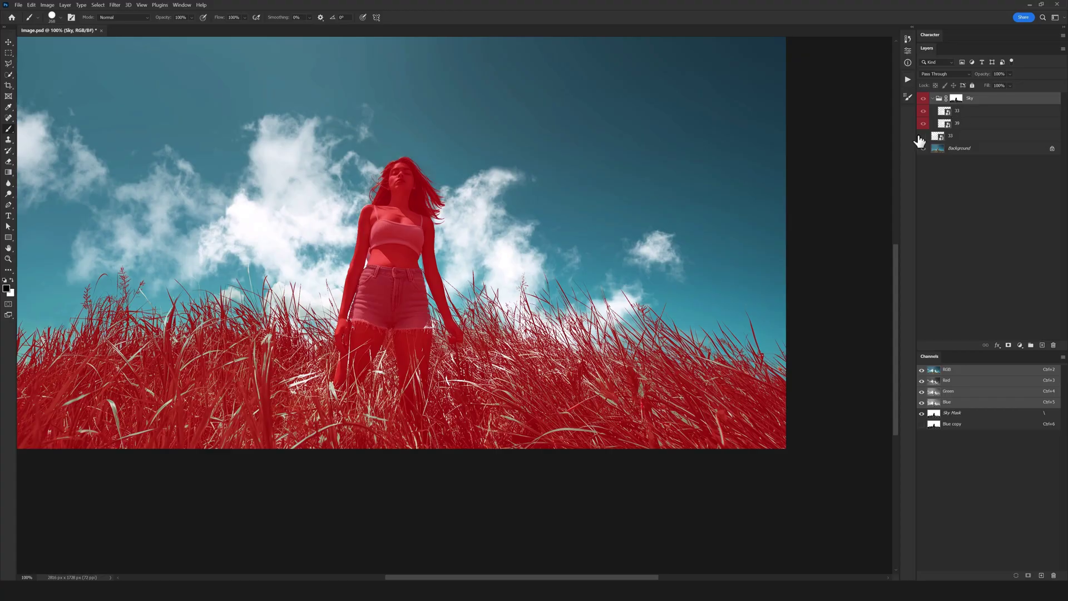
Compare the grass with and without layer 33's clouds, and paint black over the lower grass area on the Sky group's mask.
click(958, 113)
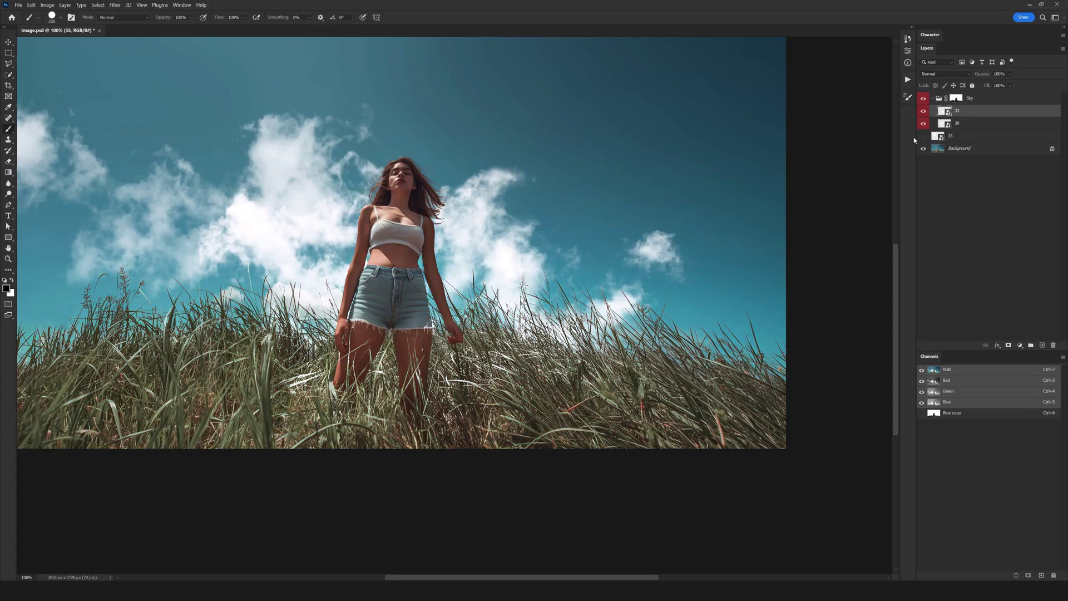
click(925, 112)
click(924, 111)
click(958, 100)
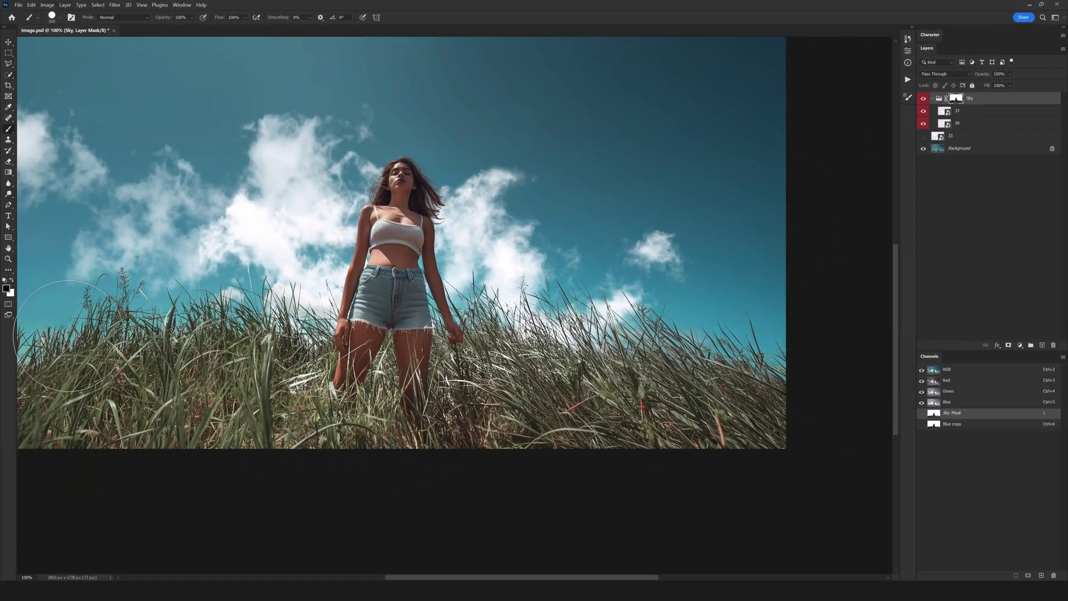
drag(282, 352, 309, 354)
drag(301, 412, 551, 399)
mouse_move(549, 395)
mouse_down()
mouse_move(551, 461)
mouse_move(548, 409)
mouse_up()
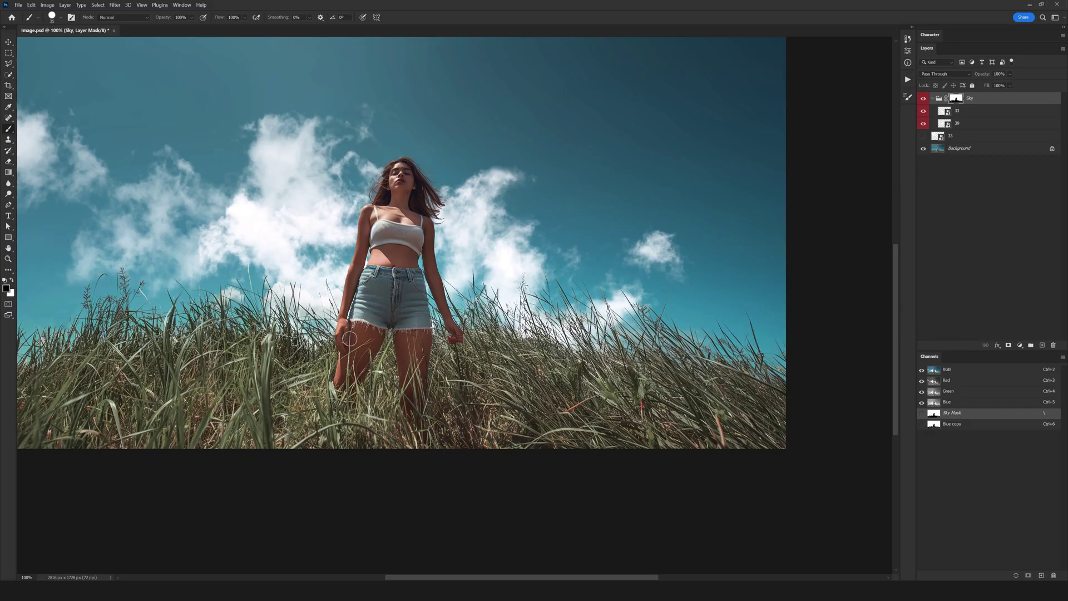
Move the clouds of layer 33 in the Sky group up into the sky on the woman's right side of the image.
key(v)
click(940, 99)
mouse_move(499, 302)
mouse_down()
mouse_move(462, 294)
mouse_move(514, 297)
mouse_up()
click(967, 111)
drag(490, 263, 453, 206)
scroll(451, 162, up, 1)
mouse_move(545, 200)
mouse_down()
mouse_move(524, 168)
mouse_move(513, 170)
mouse_move(542, 181)
mouse_up()
scroll(412, 221, down, 1)
Reposition layer 39's clouds beside the woman's head and fine-tune the placement of the clouds on the opposite side.
ctrl+click(303, 225)
drag(302, 224, 349, 211)
scroll(292, 216, down, 1)
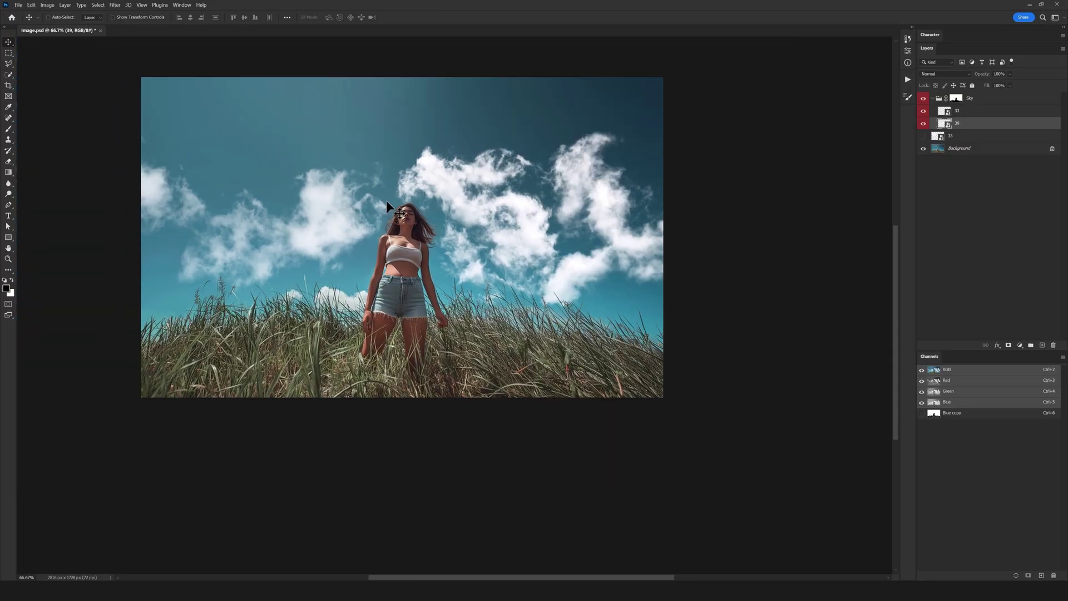
scroll(388, 203, up, 1)
mouse_move(572, 209)
mouse_down()
mouse_move(593, 218)
mouse_move(558, 212)
mouse_move(582, 221)
mouse_up()
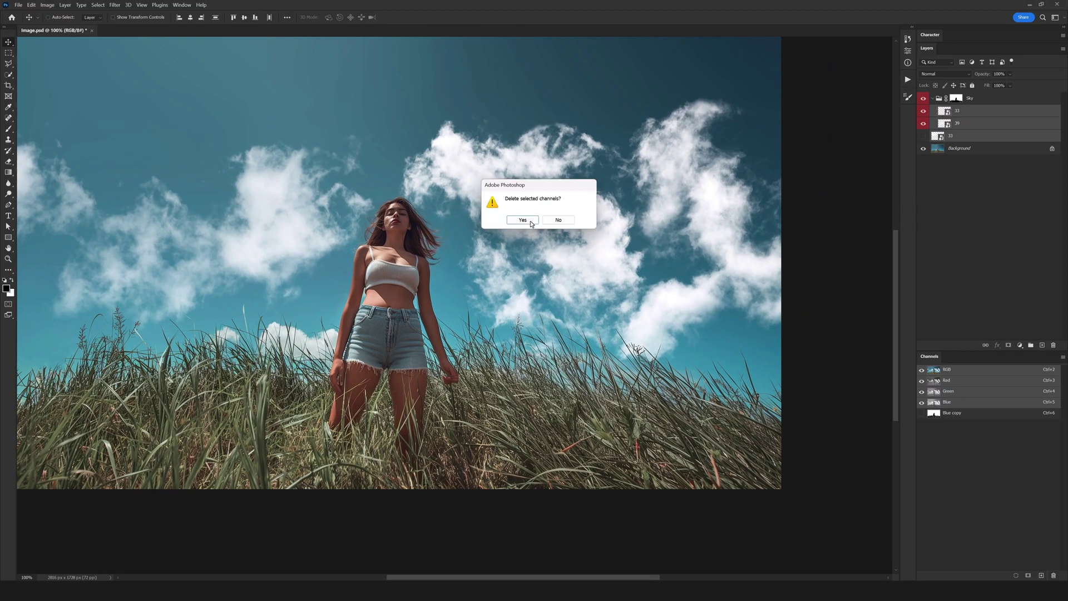
Decline the channel deletion and delete the selected cloud layers 33 and 39 instead.
click(560, 221)
alt+click(1053, 347)
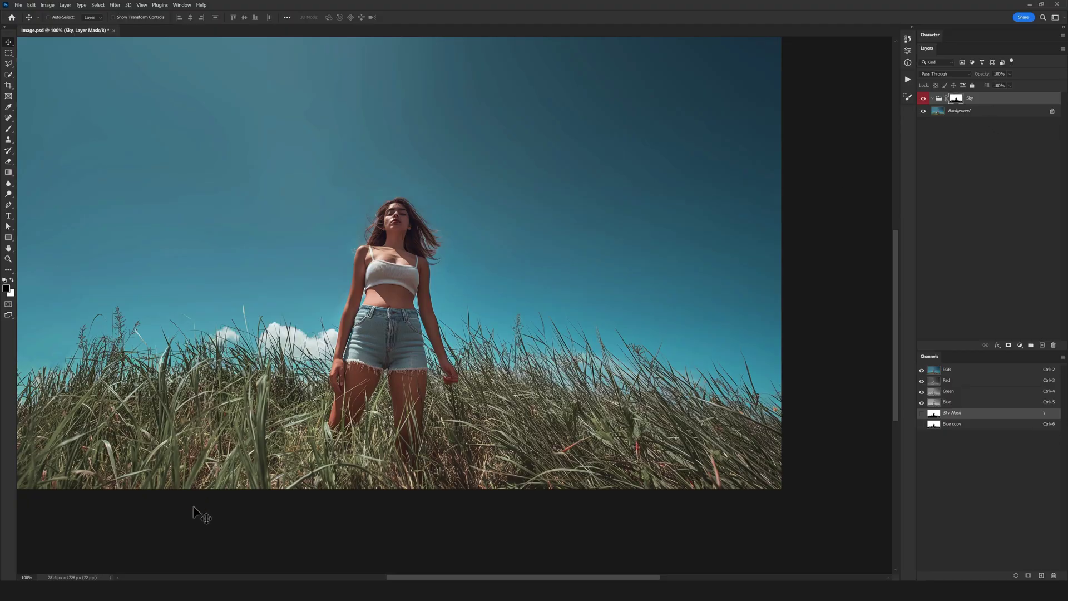
Place the black-background cloud texture 17 from the Resource Boy - Cloud Textures folder in File Explorer into the photo.
key(alt+Tab)
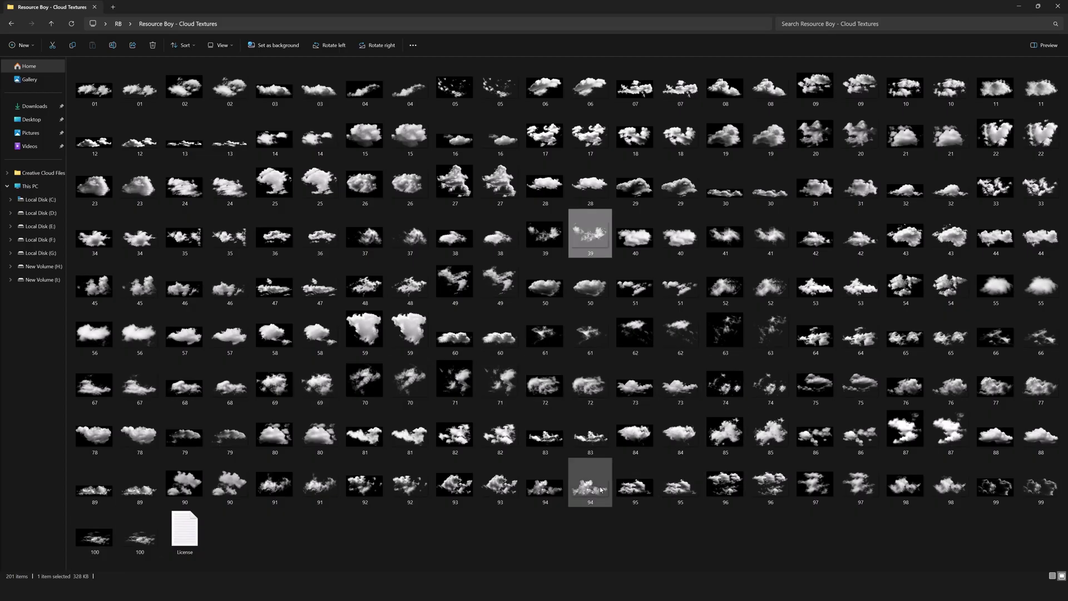
mouse_move(379, 491)
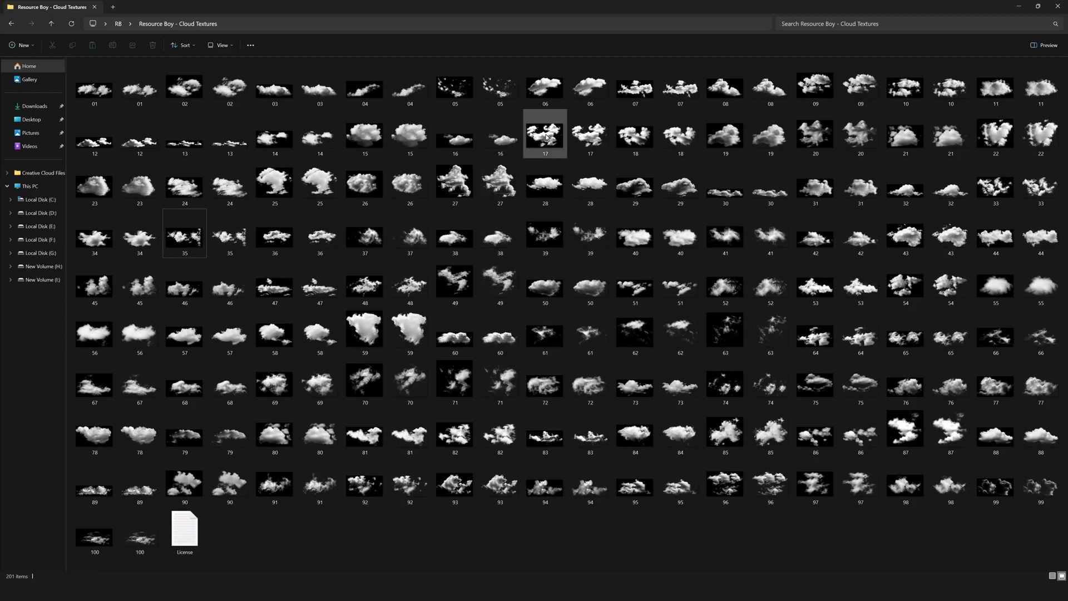
drag(547, 136, 421, 337)
key(Return)
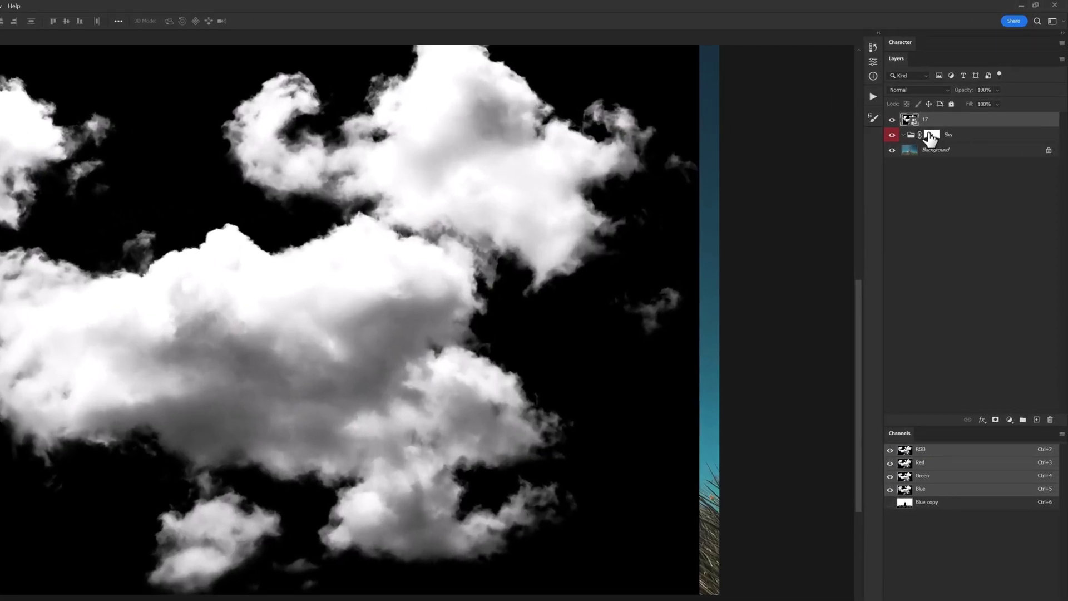
Move layer 17 into the Sky group and set its blend mode to Screen.
drag(930, 140, 917, 144)
drag(413, 316, 419, 269)
drag(408, 339, 424, 401)
scroll(404, 348, down, 1)
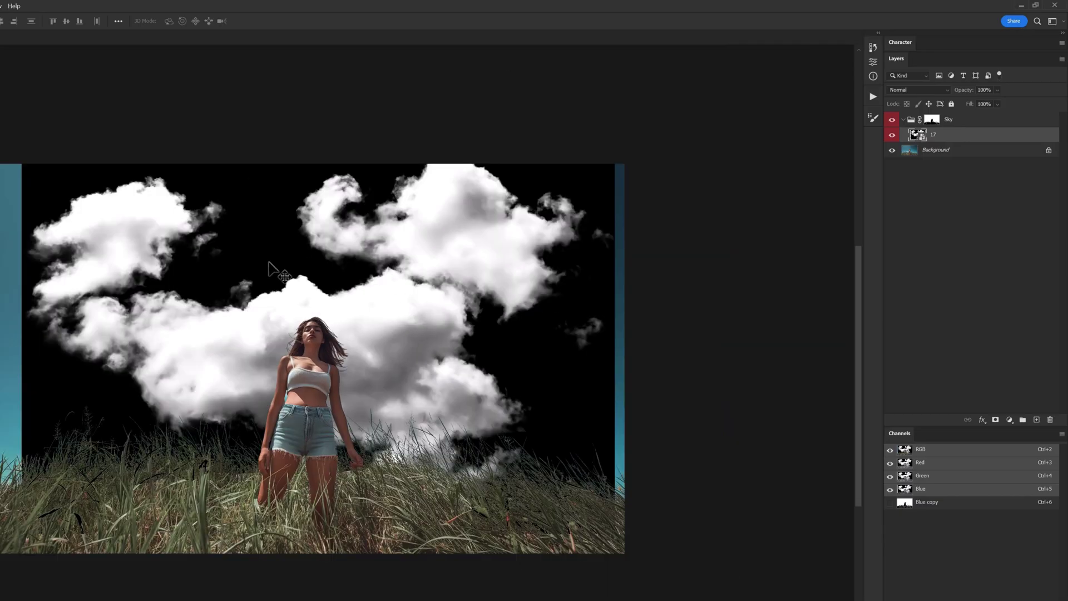
scroll(385, 294, up, 1)
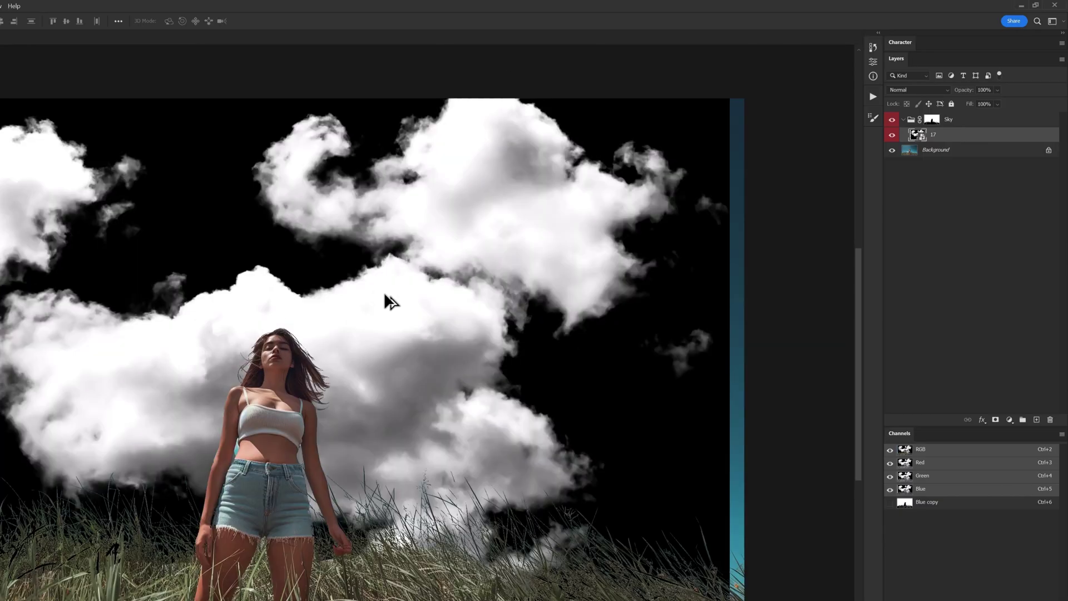
click(924, 90)
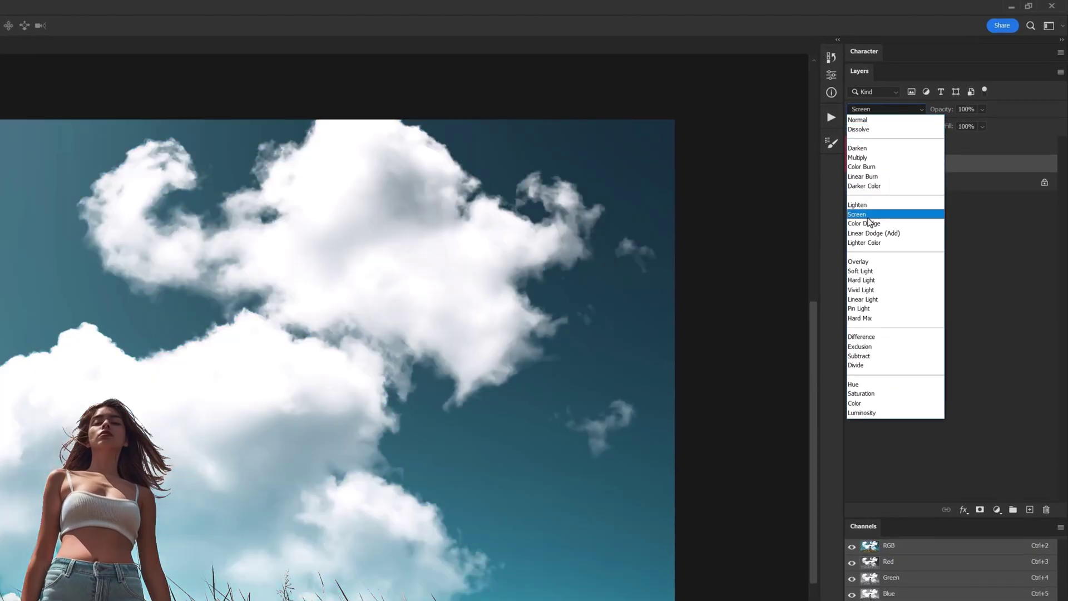
click(868, 215)
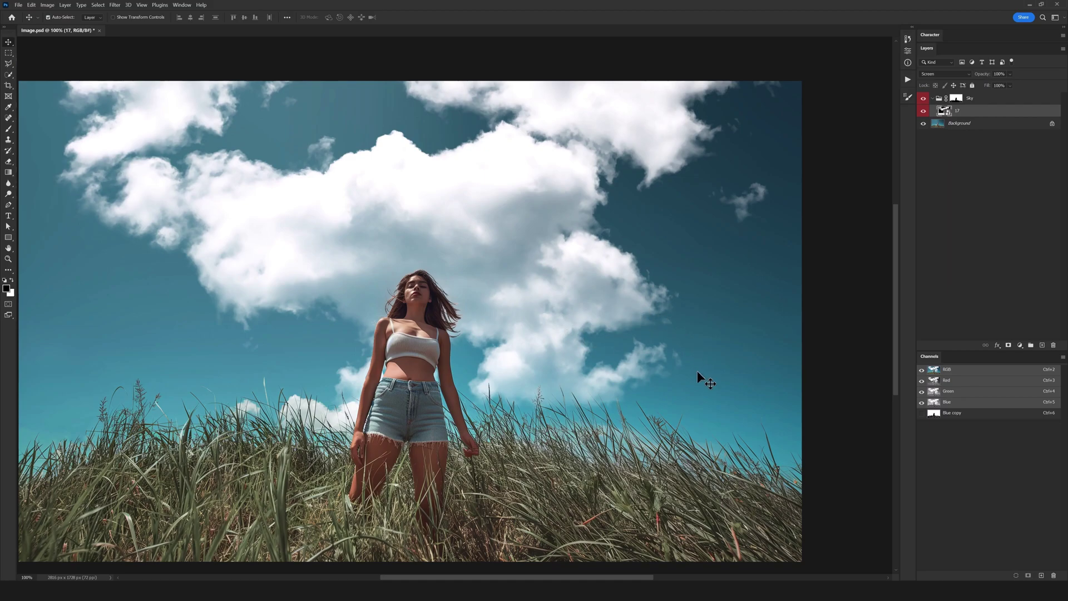
Scale down layer 17's clouds beside the woman on the photo's left and place a duplicate in the upper right sky.
key(ctrl+t)
drag(781, 425, 663, 368)
drag(497, 341, 298, 416)
key(Return)
drag(275, 381, 612, 220)
scroll(364, 350, down, 1)
drag(362, 245, 374, 232)
scroll(489, 247, up, 1)
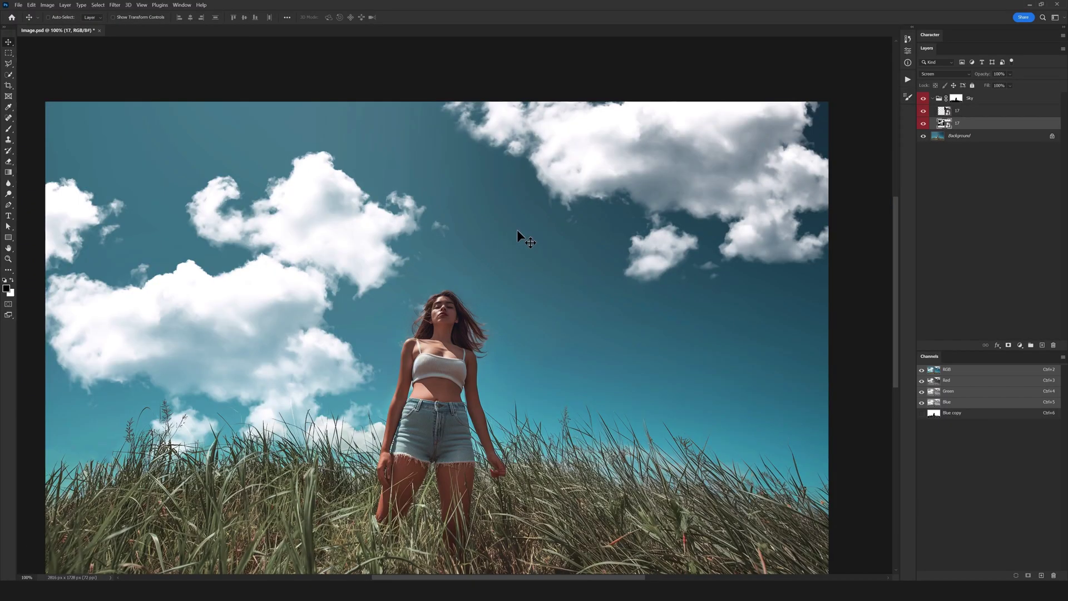
Try a Gaussian Blur with a 1.5 px radius on the duplicated clouds in the photo's upper right sky.
ctrl+click(632, 171)
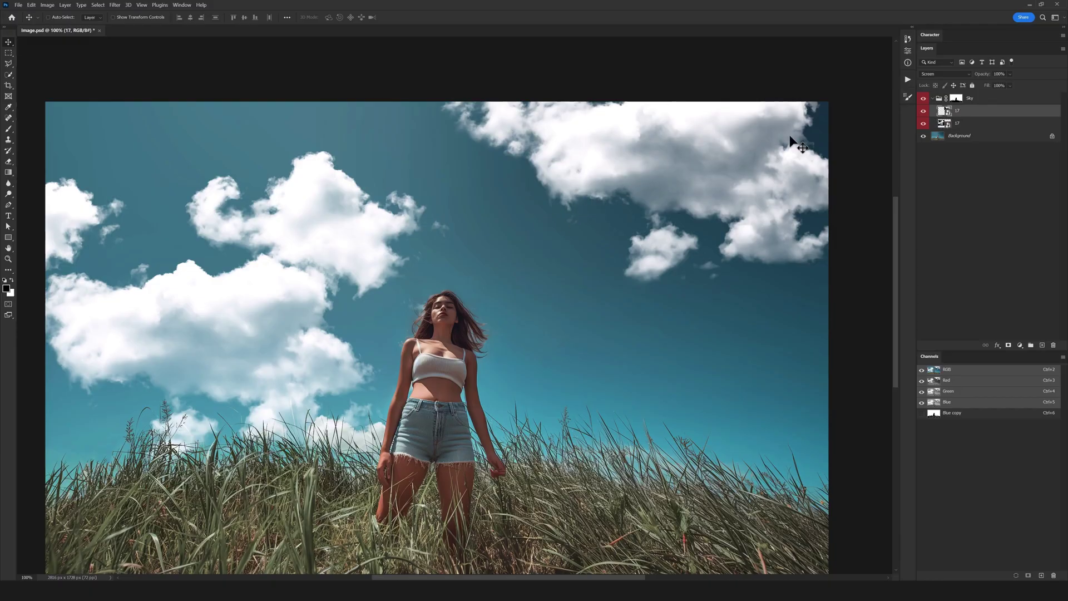
click(115, 4)
mouse_move(162, 104)
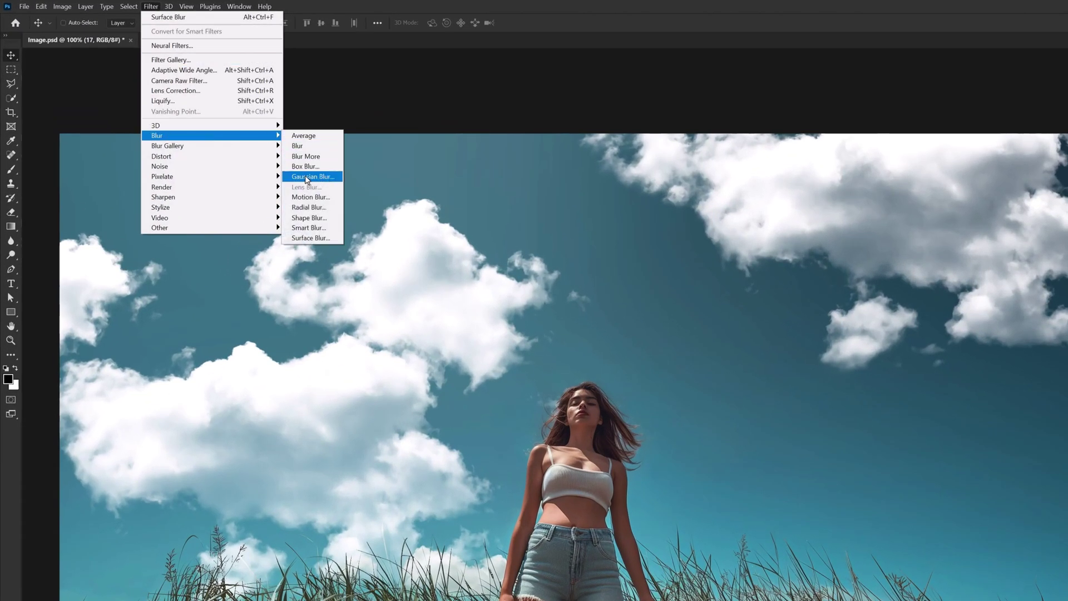
click(306, 177)
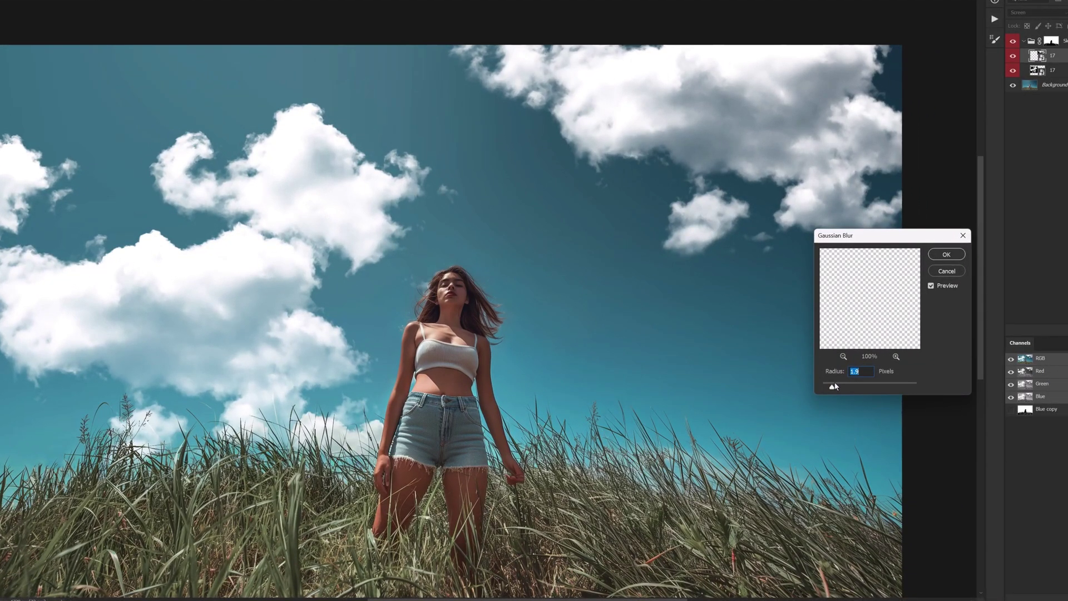
drag(835, 386, 825, 388)
scroll(761, 123, up, 3)
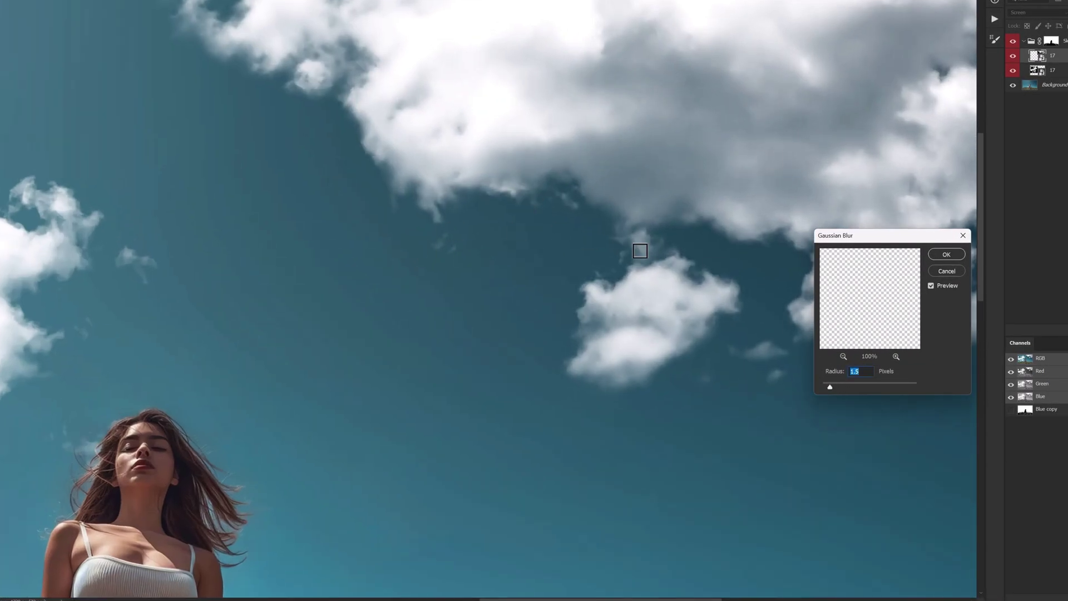
click(958, 273)
key(ctrl+0)
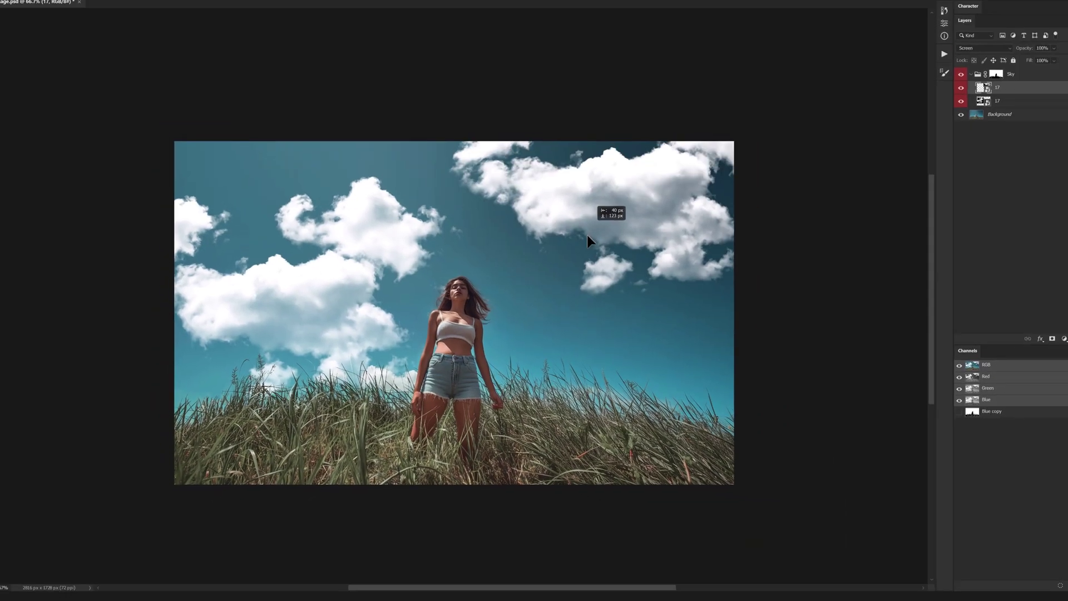
Lower the duplicated clouds slightly in the sky on the photo's right side.
drag(586, 235, 585, 244)
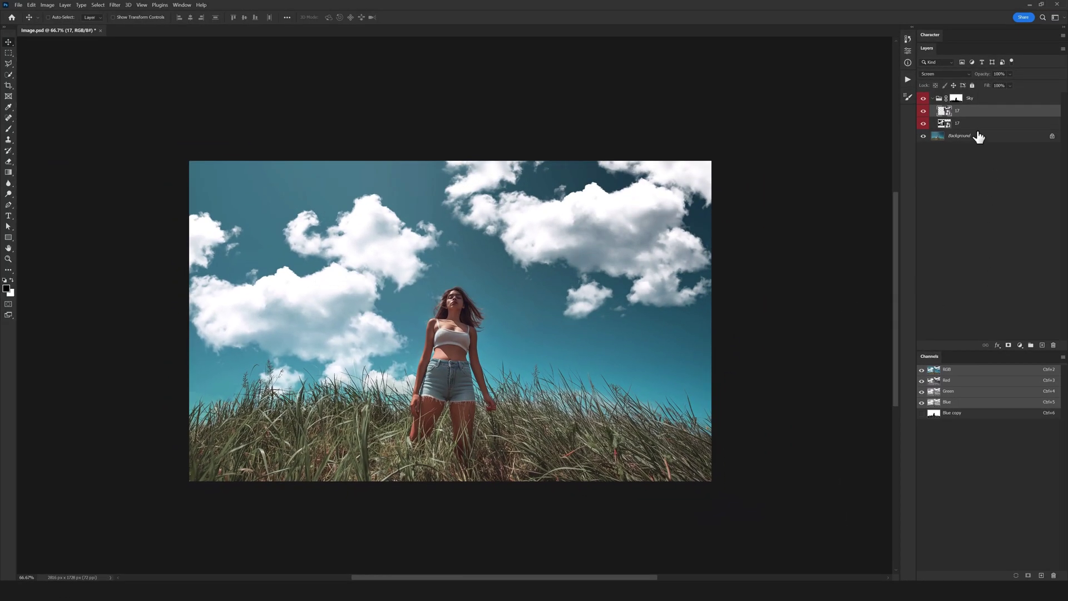
scroll(567, 211, up, 1)
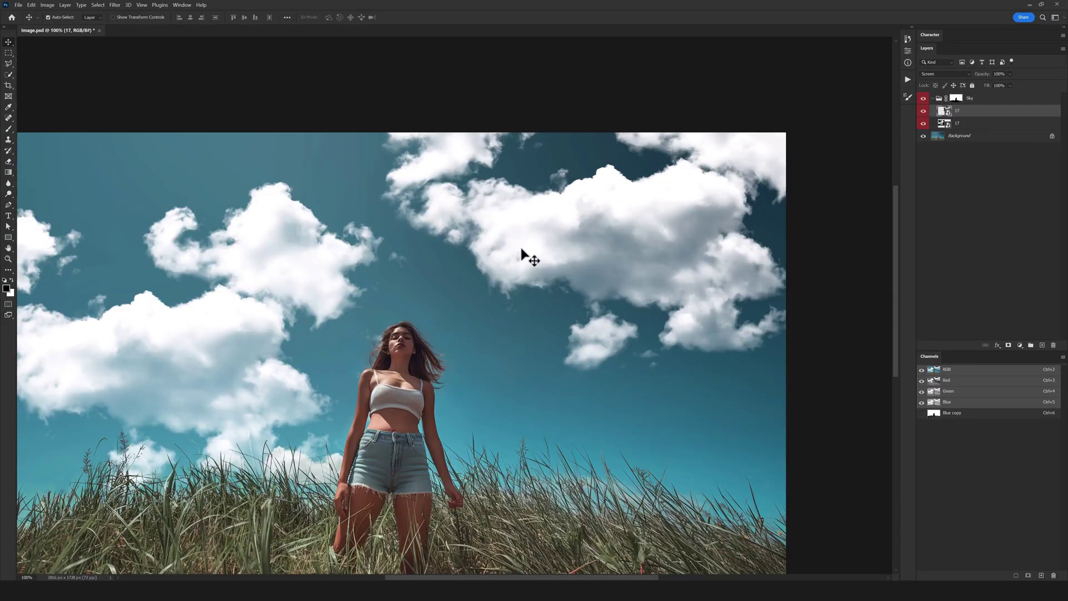
drag(613, 238, 609, 248)
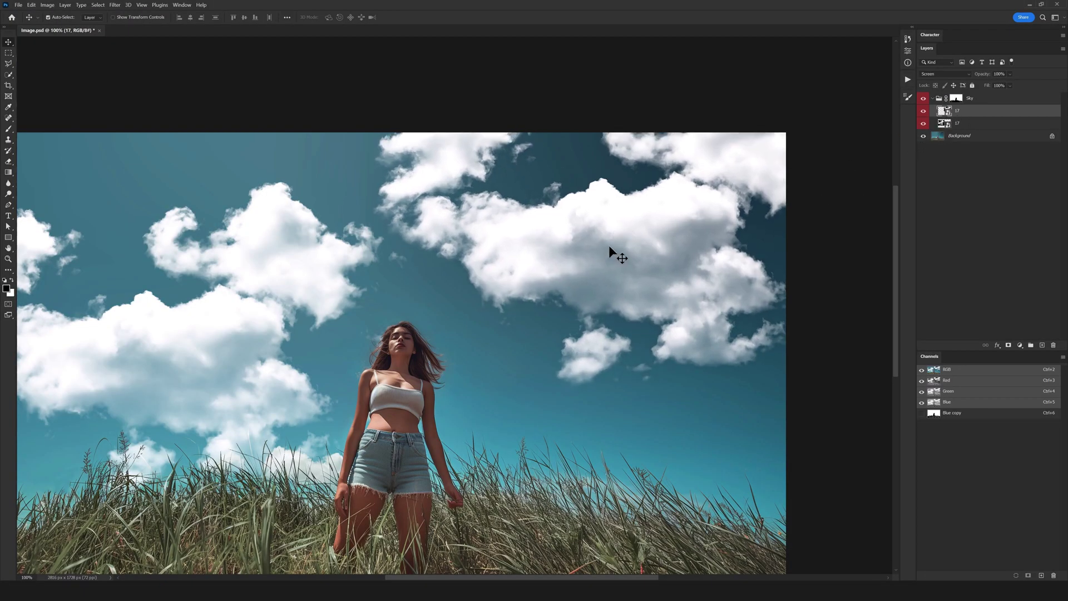
Apply a Levels smart filter to the duplicated cloud layer, raising the black input level to thin out its darker cloud areas.
click(924, 110)
click(924, 111)
key(ctrl+l)
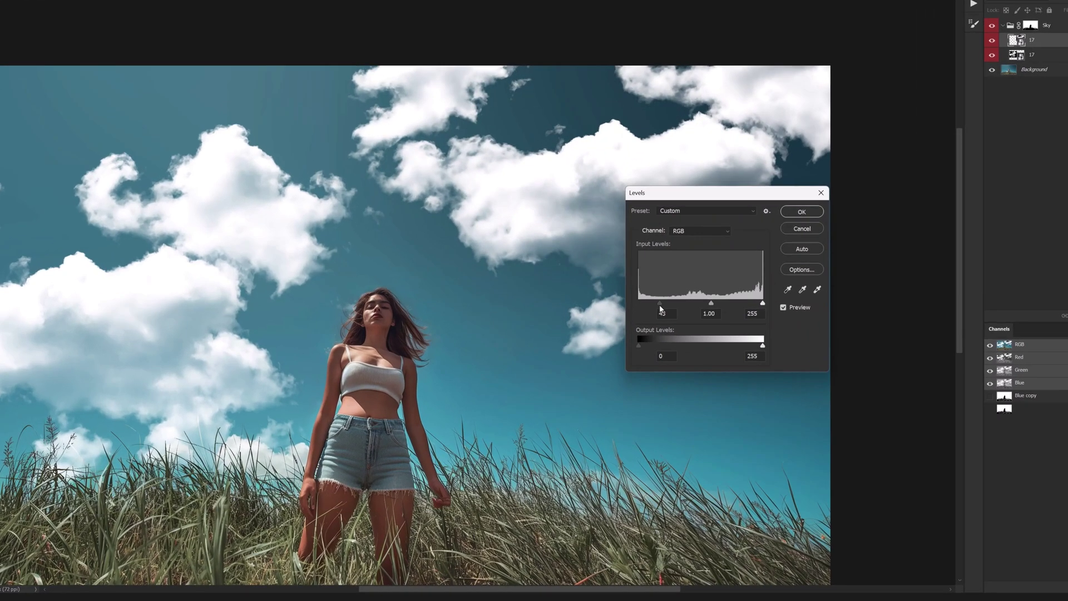
drag(622, 334, 742, 304)
click(796, 214)
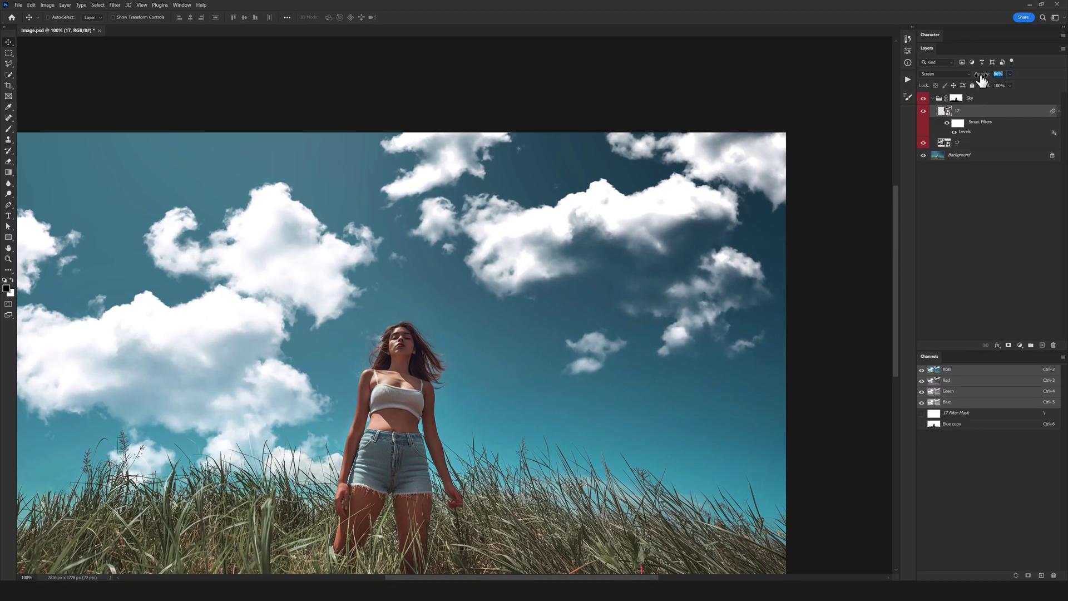
drag(983, 81, 989, 81)
Fine-tune both layers named 17, raising the clouds on the photo's left and lowering those on its right.
drag(574, 242, 619, 207)
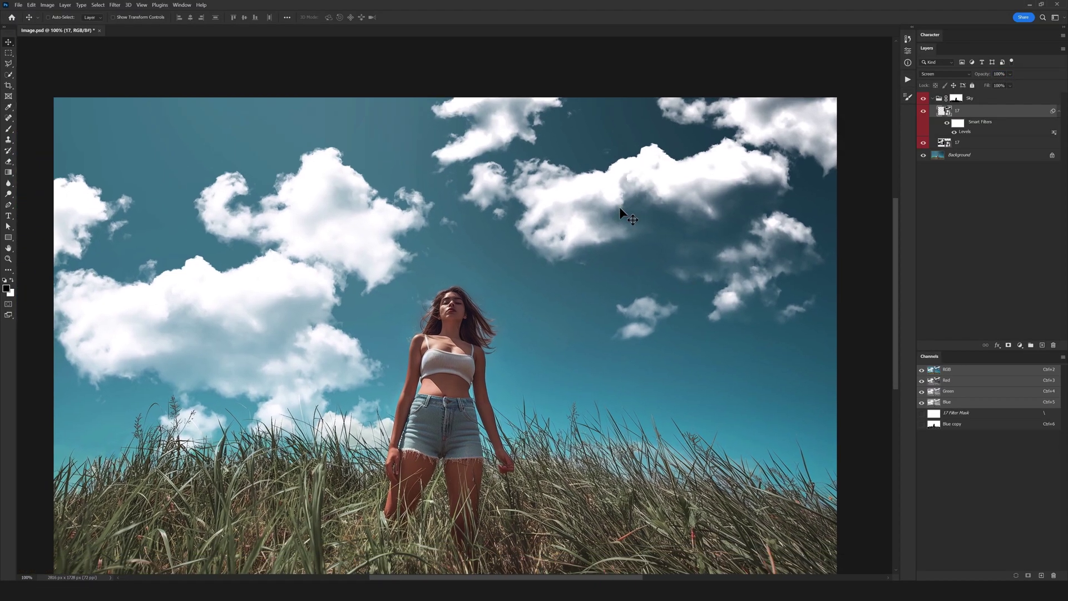
drag(313, 223, 302, 191)
drag(419, 210, 398, 192)
drag(524, 201, 507, 211)
ctrl+click(552, 205)
scroll(525, 264, down, 1)
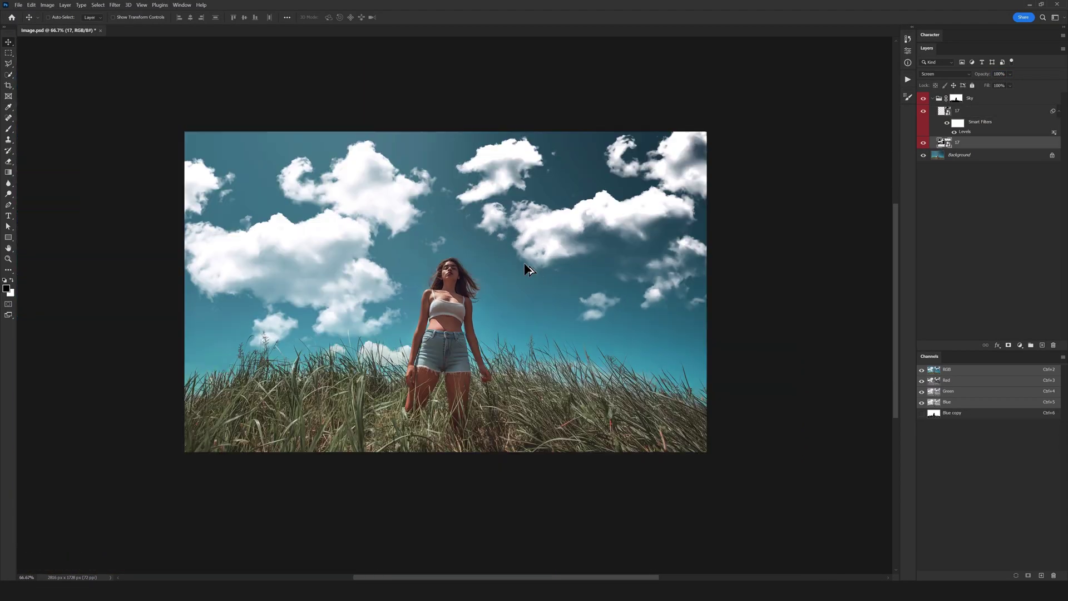
scroll(526, 264, up, 1)
drag(493, 281, 510, 276)
drag(499, 194, 498, 185)
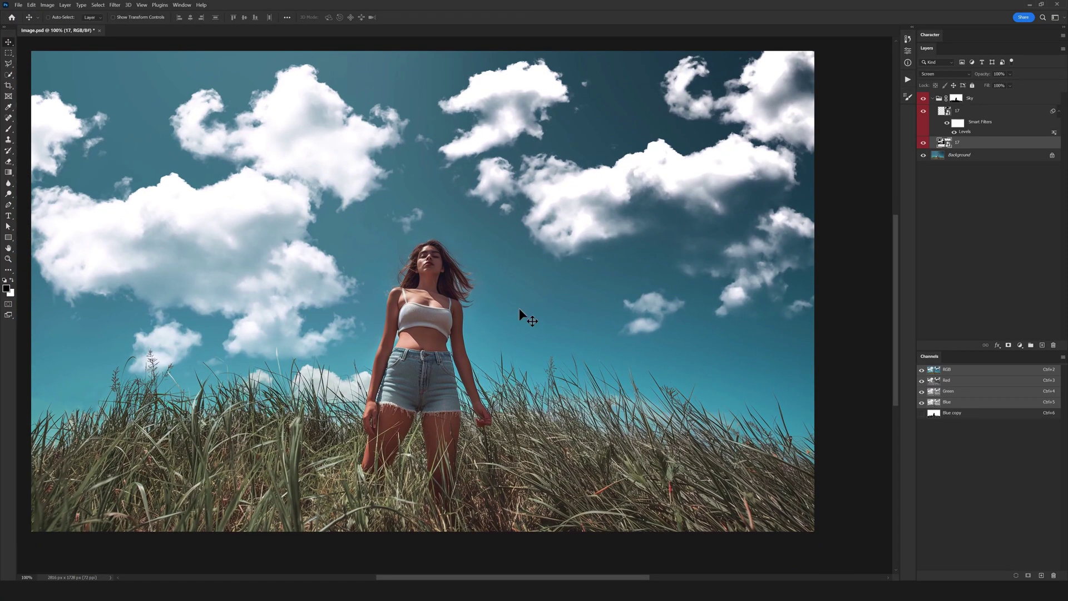
ctrl+click(582, 210)
drag(582, 210, 584, 232)
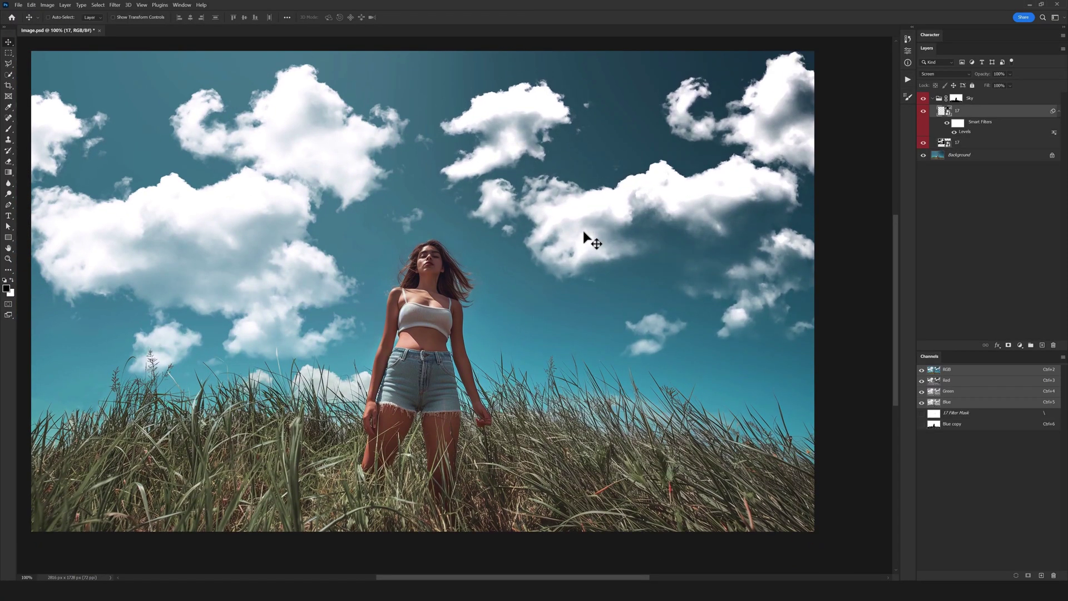
Delete both layers named 17 from the Sky group and collapse the channel list.
shift+click(977, 145)
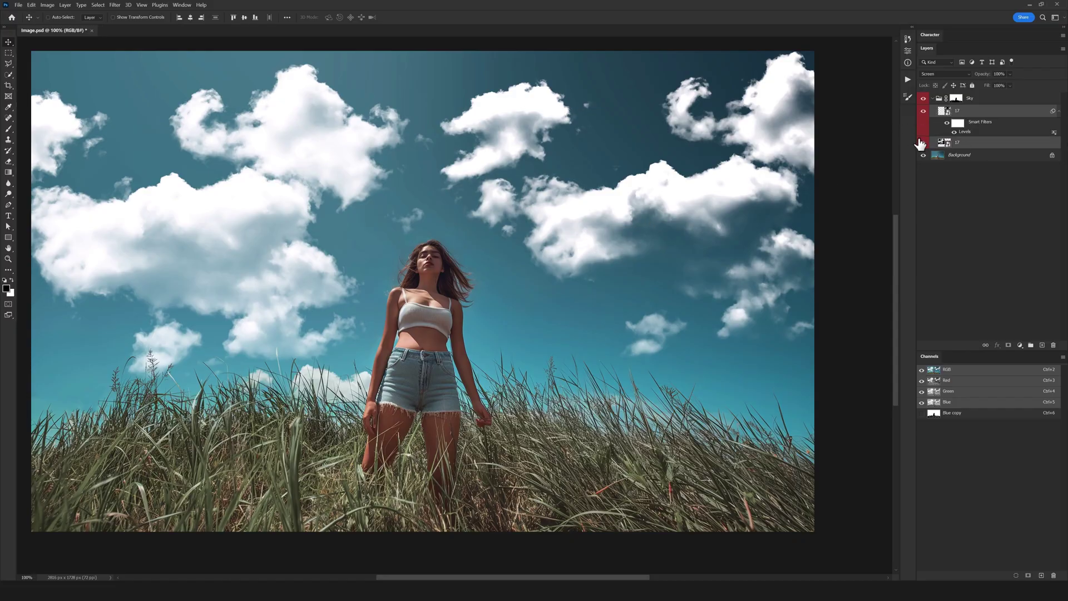
click(1053, 346)
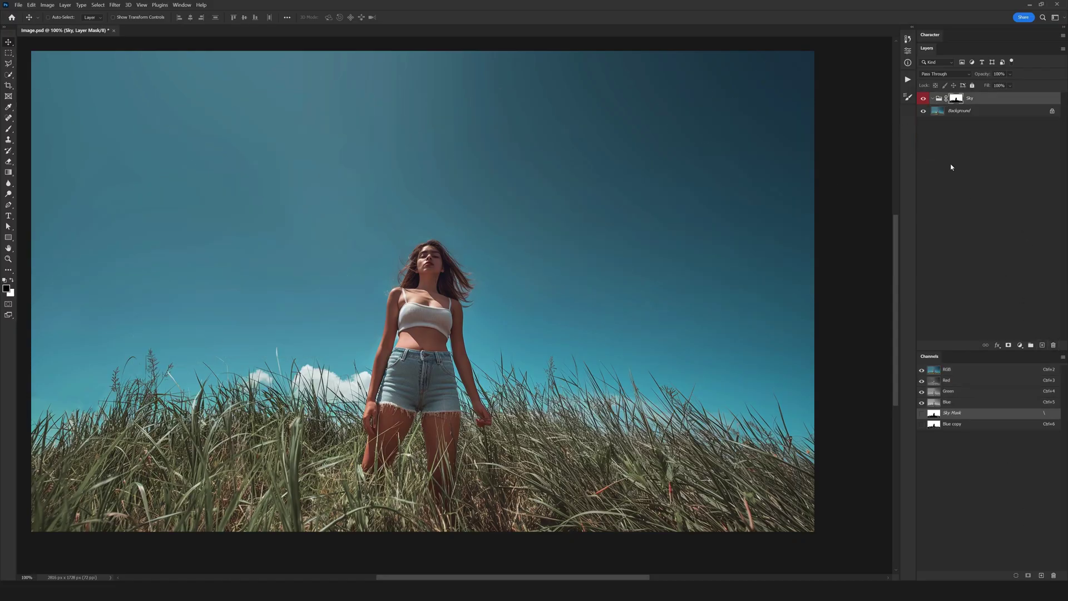
double_click(929, 356)
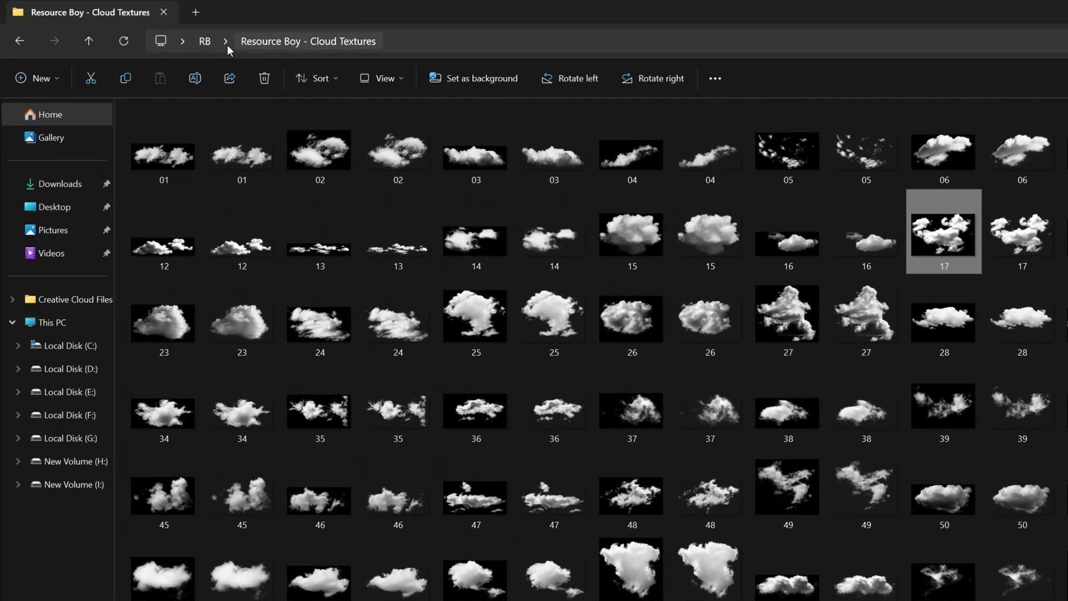
Load the Resource Boy - Cloud Brushes ABR file from the Resource Boy - Cloud Photoshop Brushes folder.
click(215, 41)
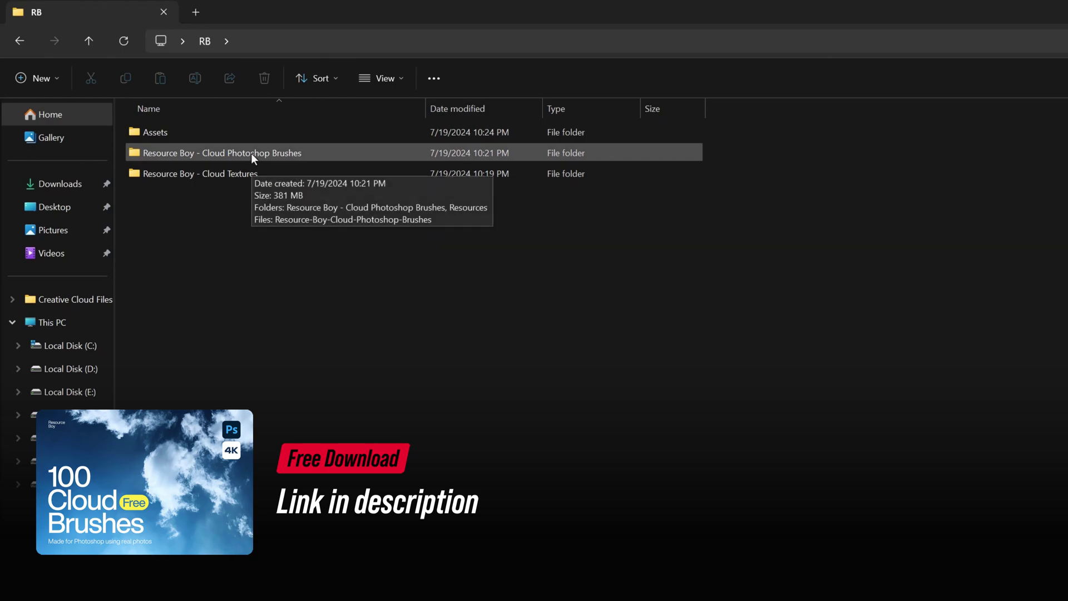
double_click(251, 152)
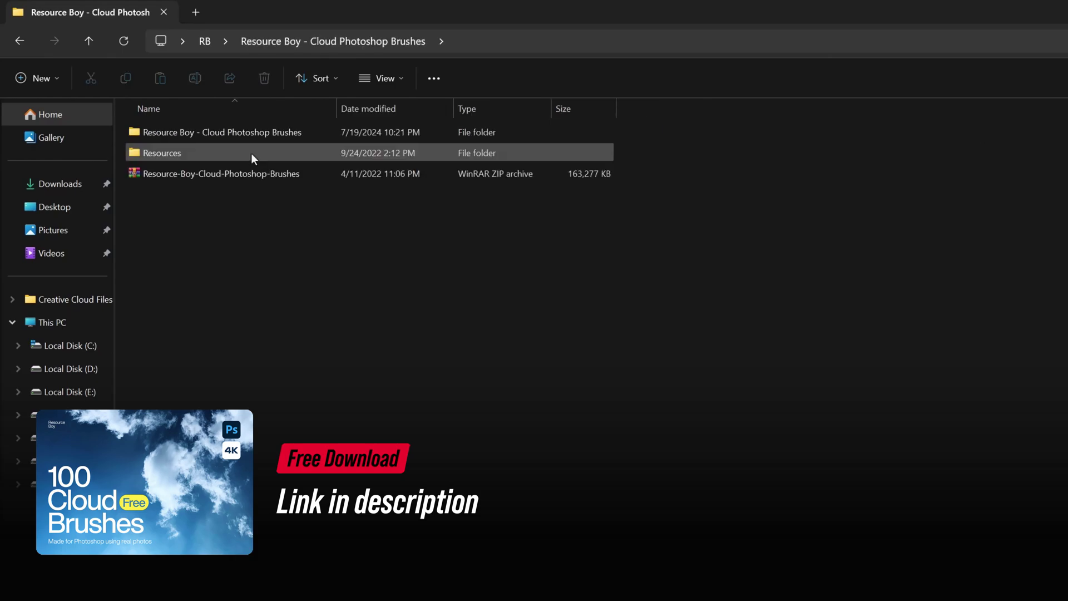
double_click(251, 136)
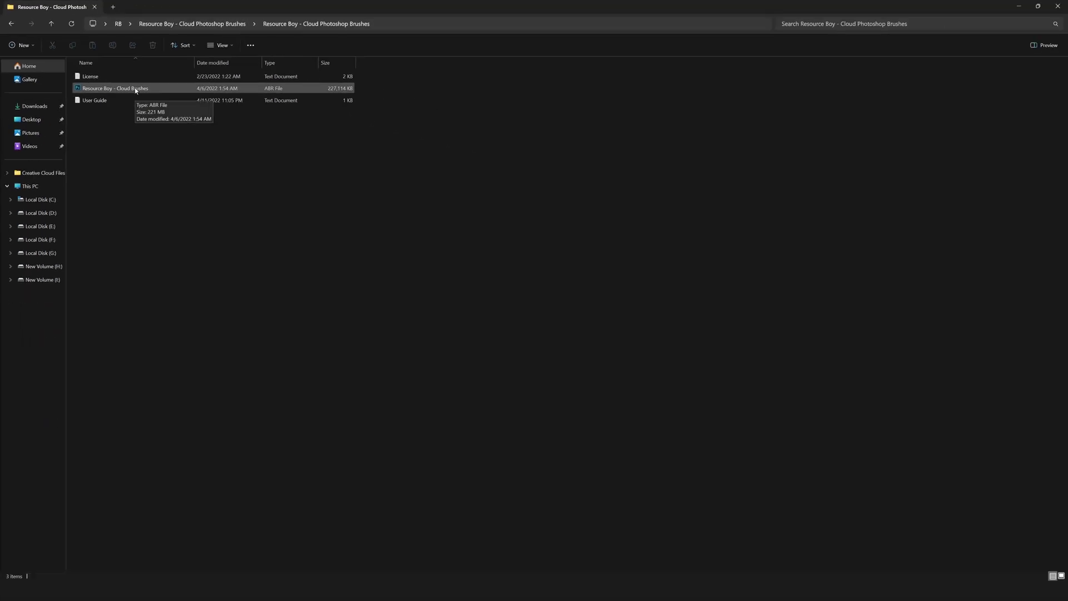
double_click(135, 89)
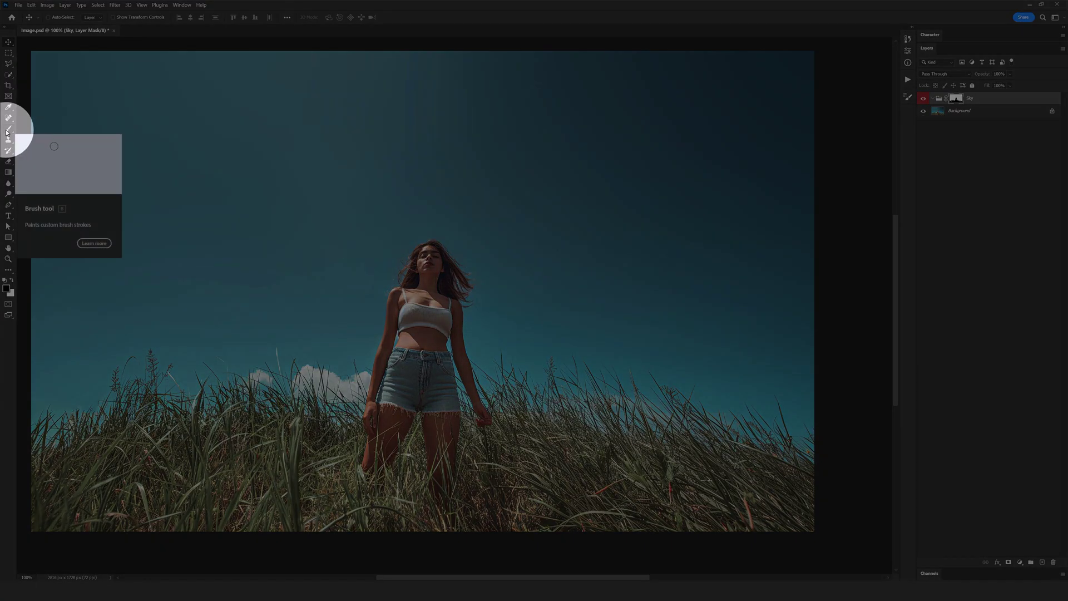
Activate the Brush tool and choose the 4455 px cloud brush from the Resource Boy - Cloud Brushes set.
click(8, 130)
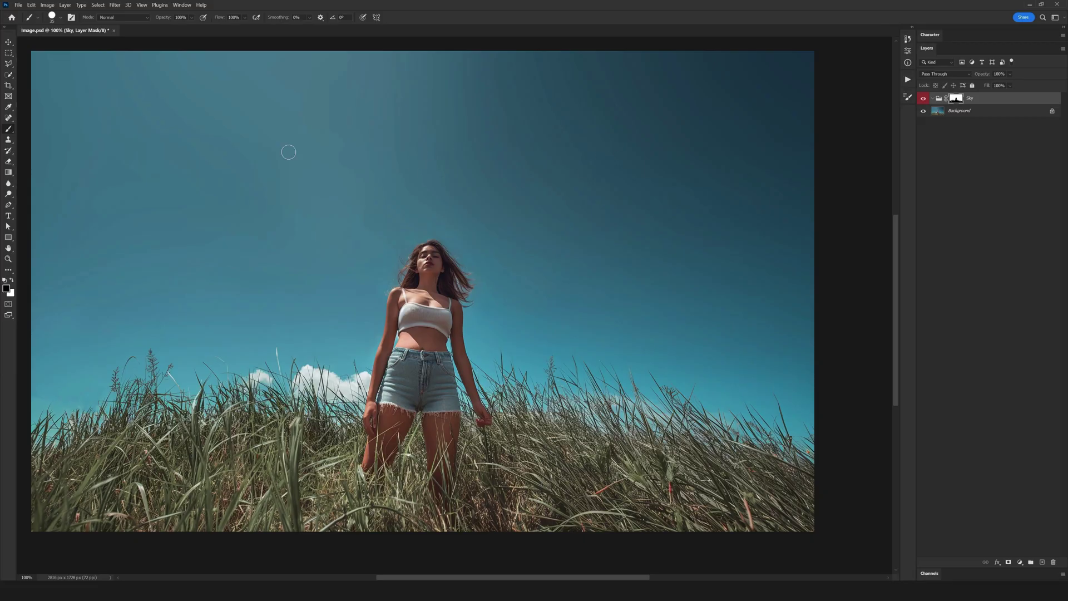
right_click(494, 165)
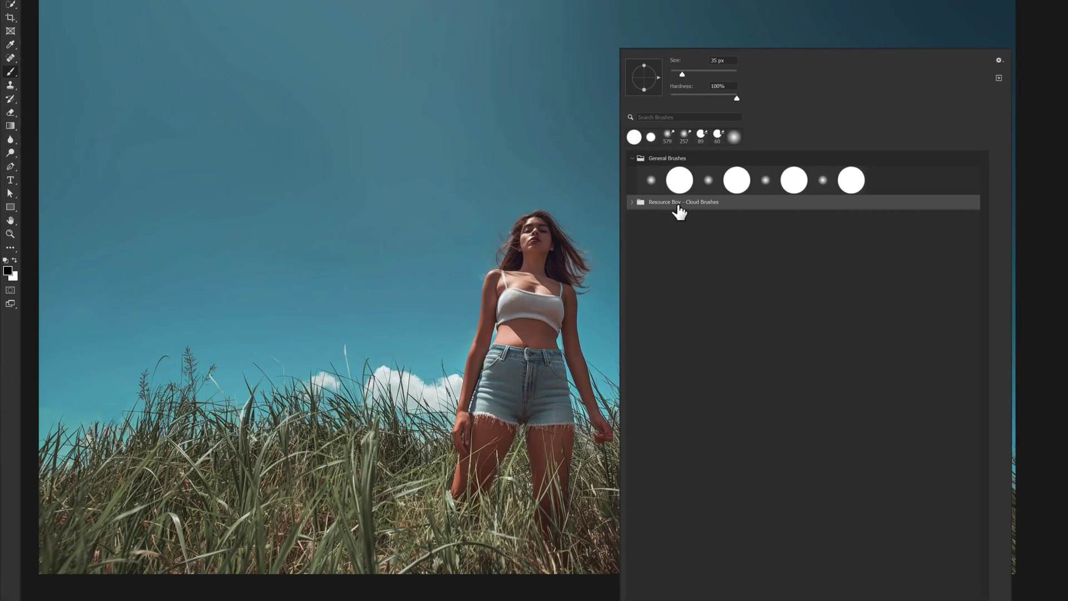
click(632, 204)
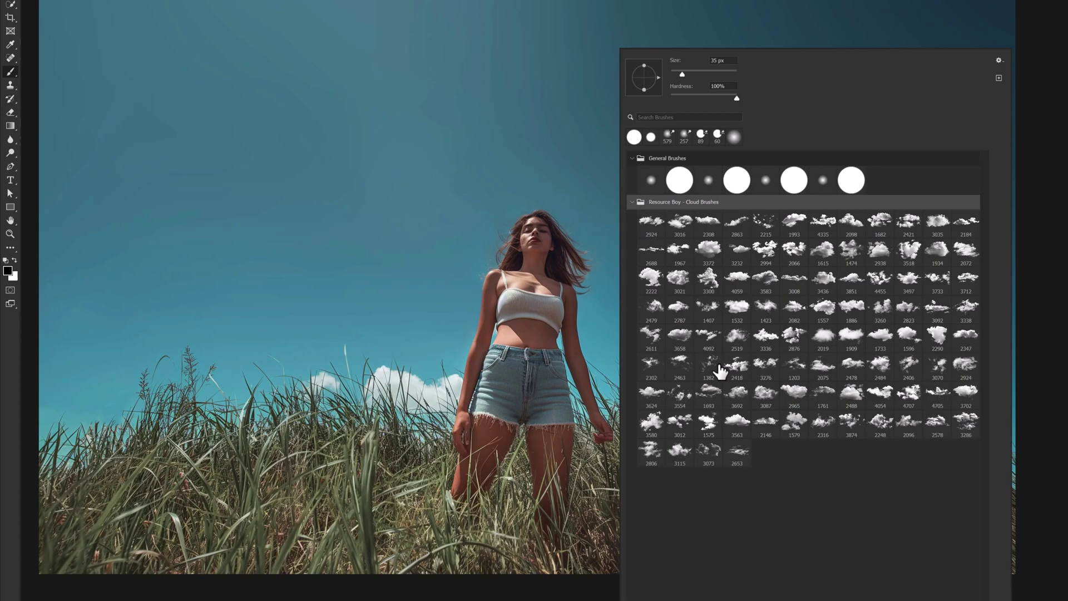
click(880, 281)
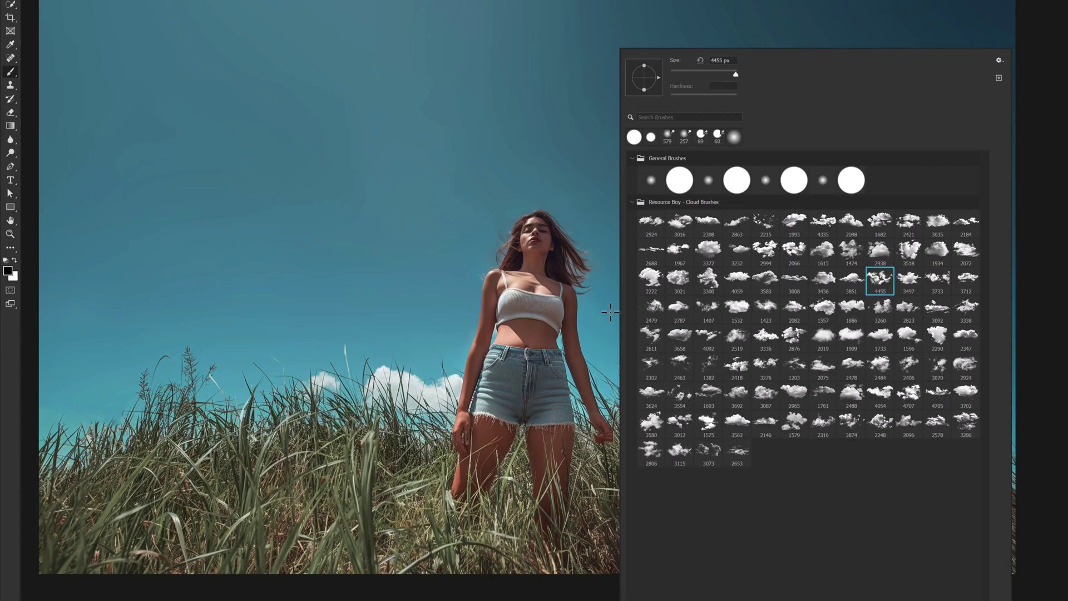
key(Escape)
scroll(624, 212, down, 3)
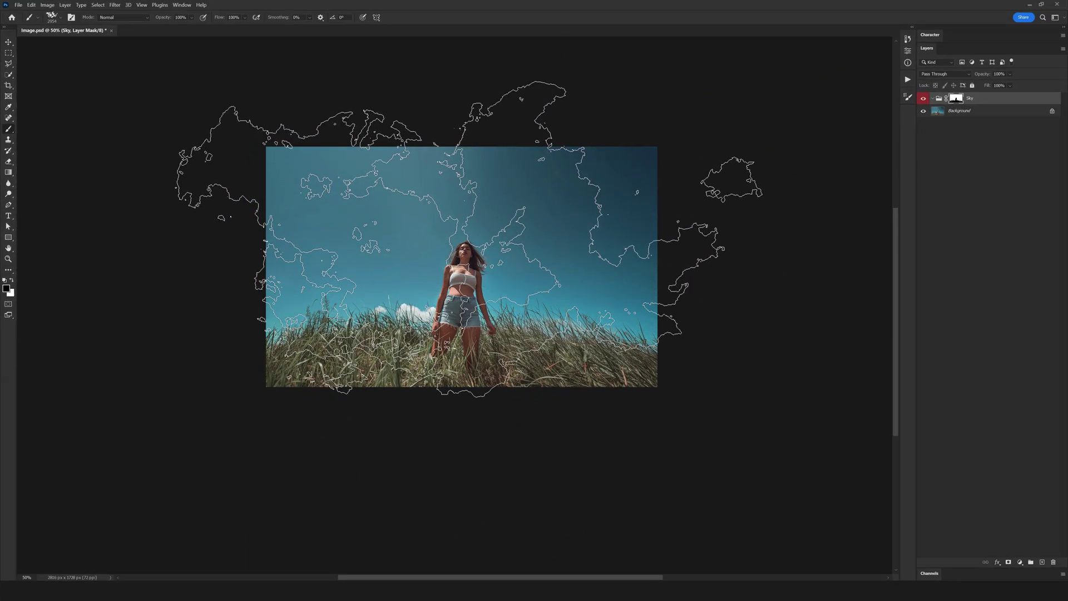
Create a new empty layer inside the Sky group for painting clouds.
scroll(472, 243, up, 1)
scroll(473, 252, down, 1)
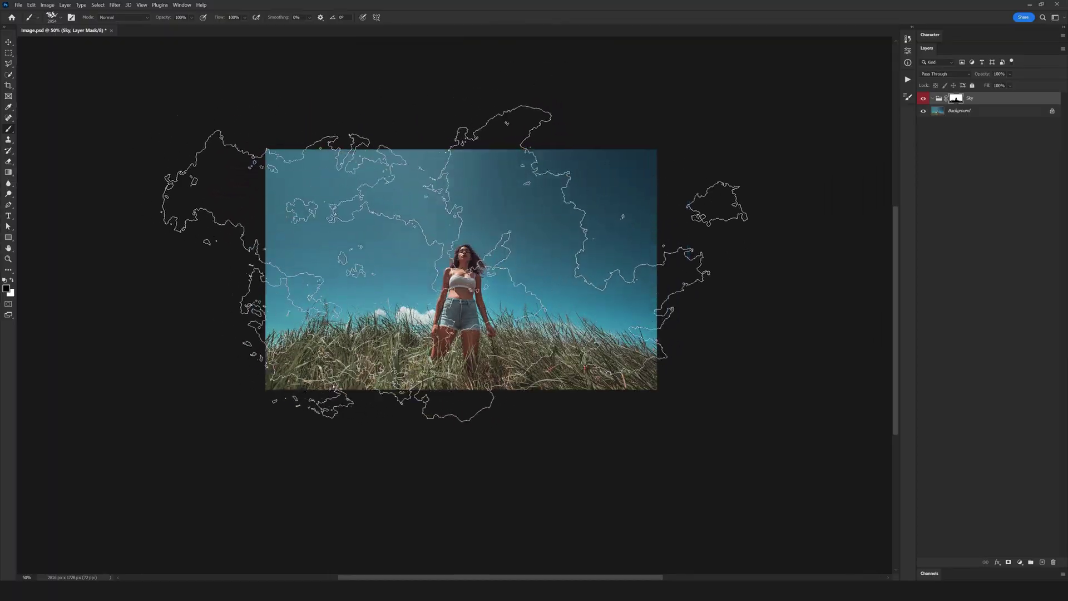
key(ctrl+plus)
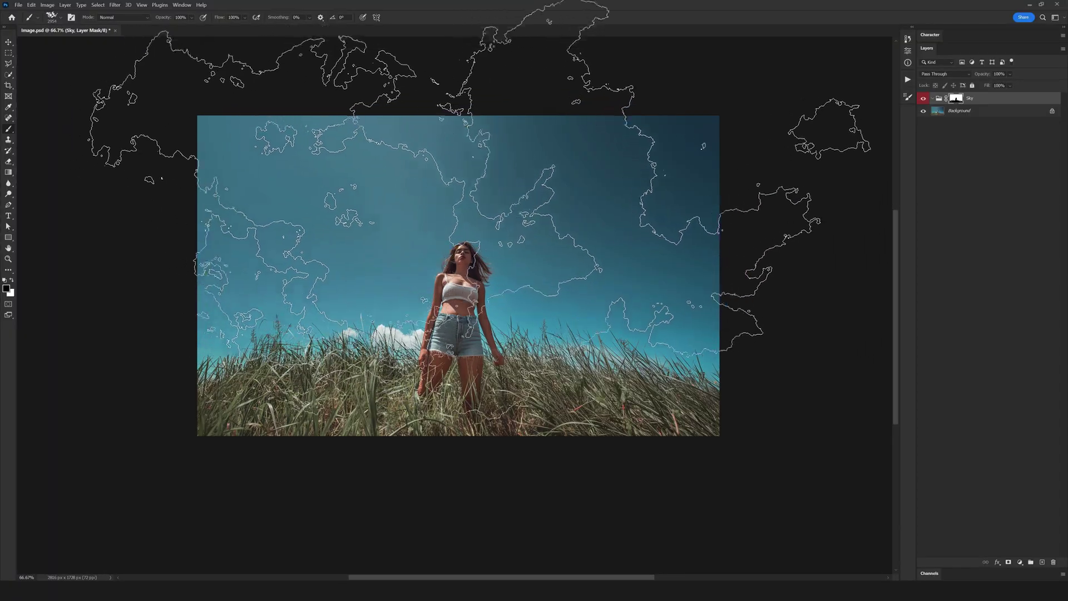
click(1043, 564)
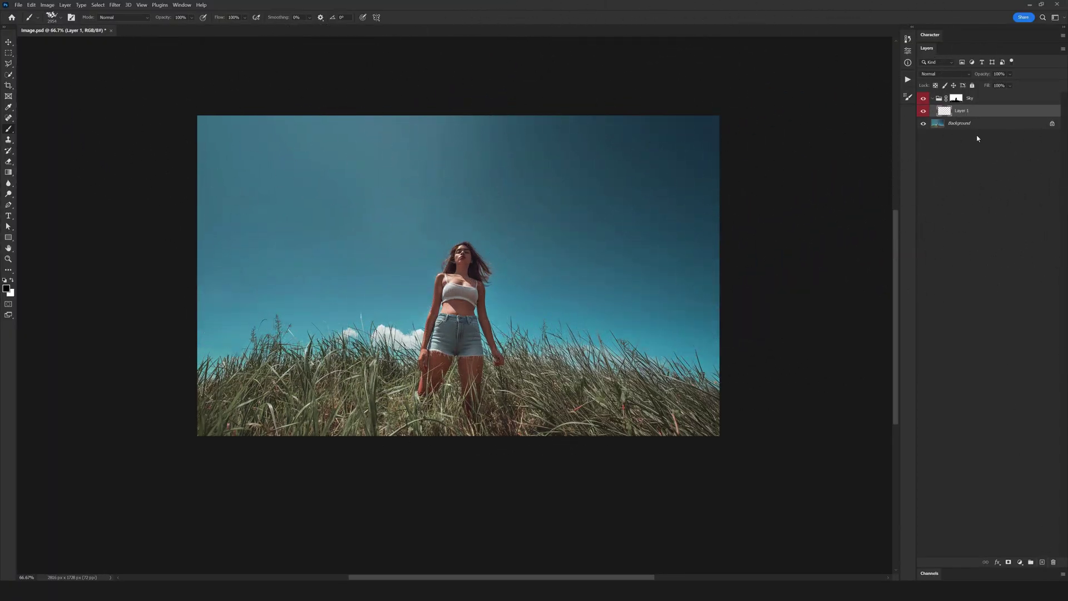
Set the foreground color to the off-white #dfebeb sampled from the photo's existing clouds beside the woman.
click(6, 288)
scroll(305, 275, up, 10)
drag(296, 267, 484, 242)
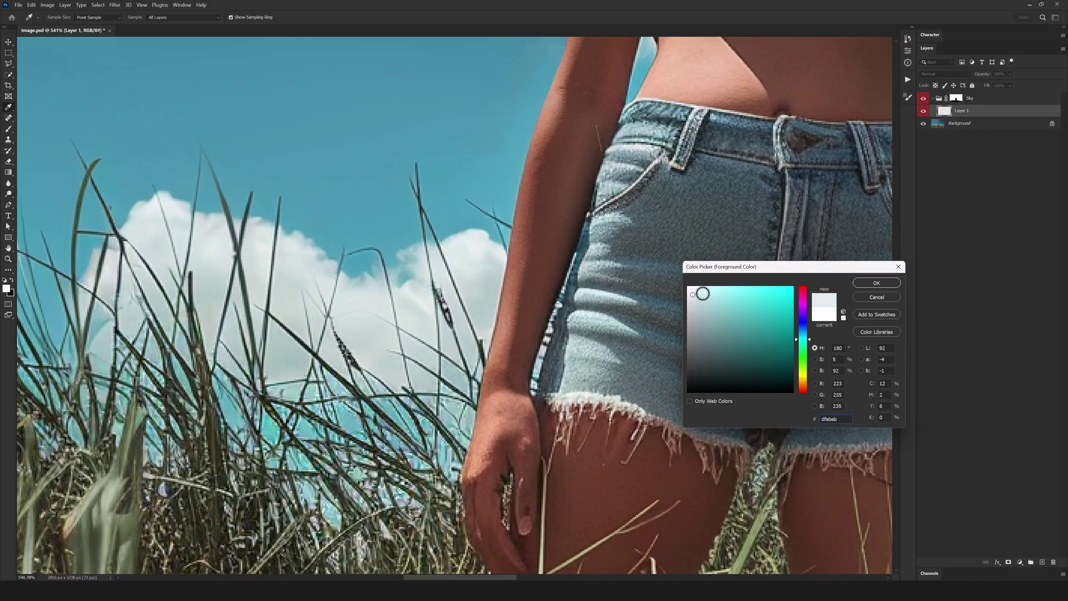
click(877, 283)
Stamp the cloud brush across the sky on Layer 1 and shift the painted clouds toward the photo's left.
scroll(441, 231, down, 10)
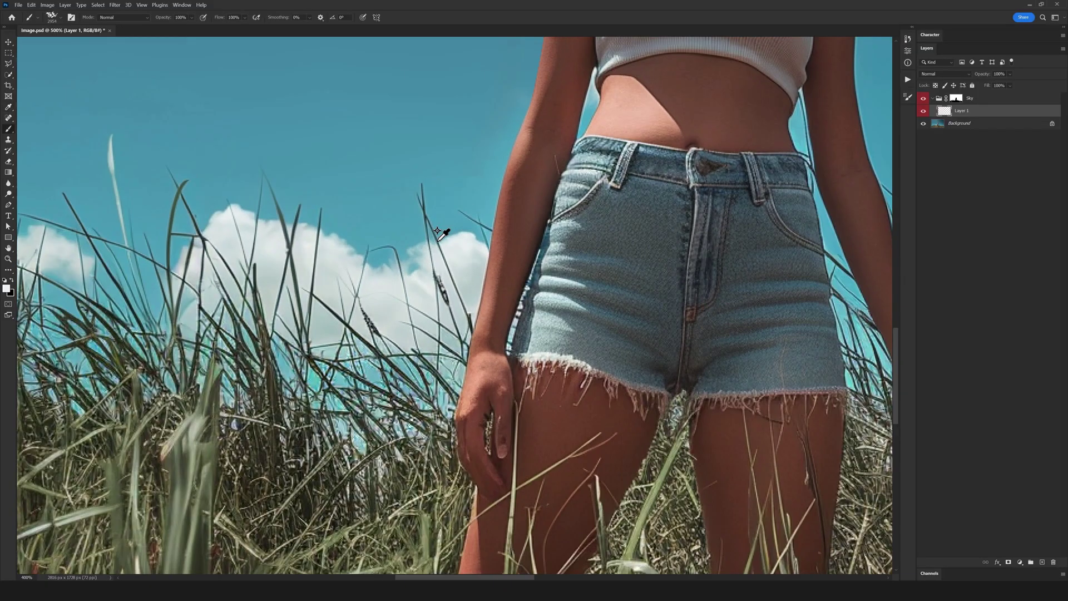
key(b)
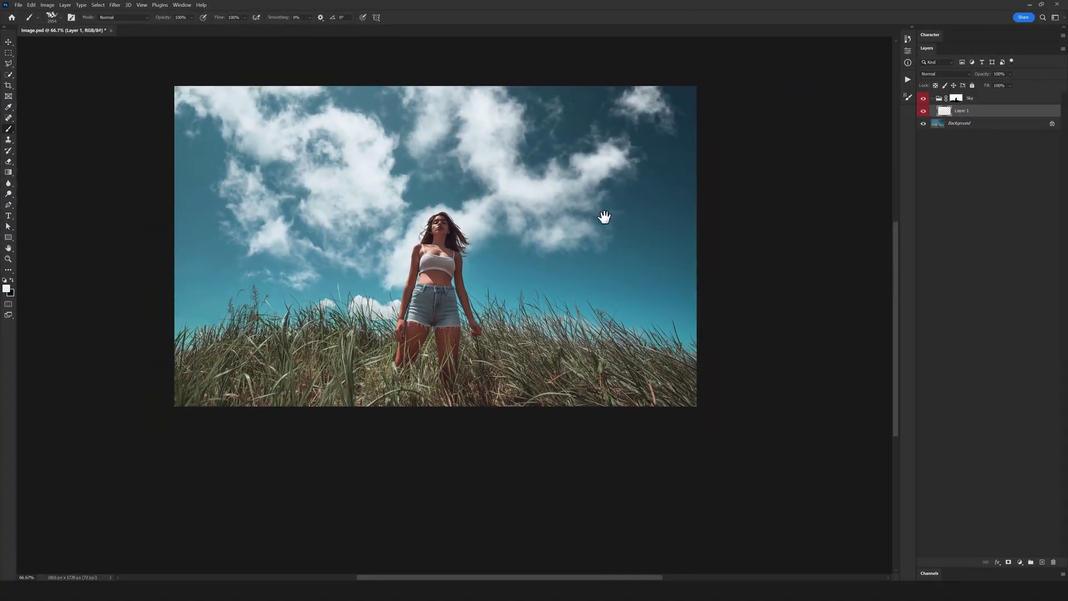
key(v)
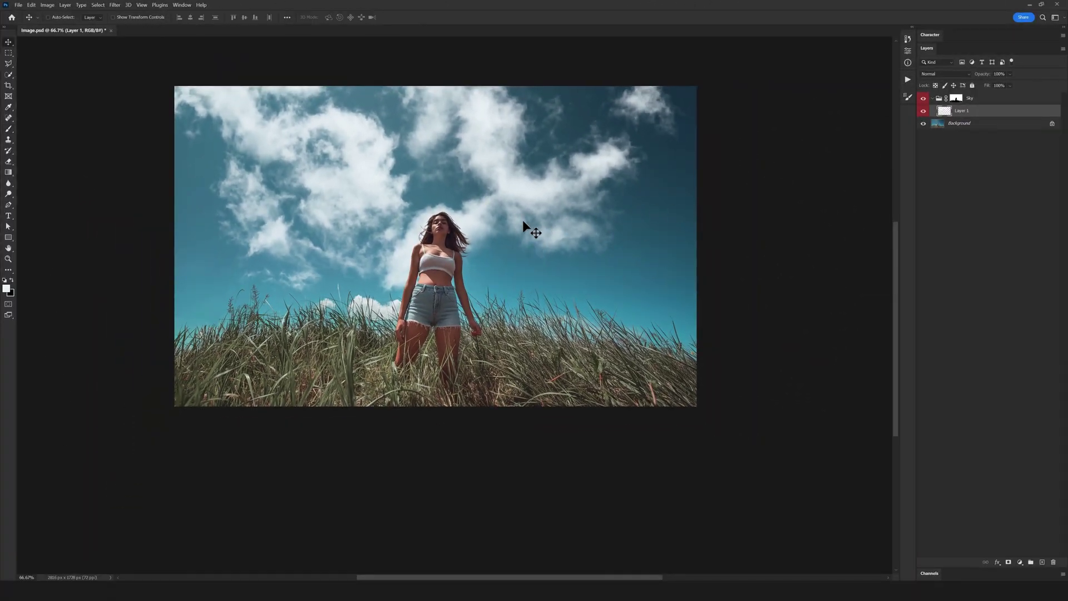
scroll(476, 222, up, 1)
drag(476, 223, 481, 253)
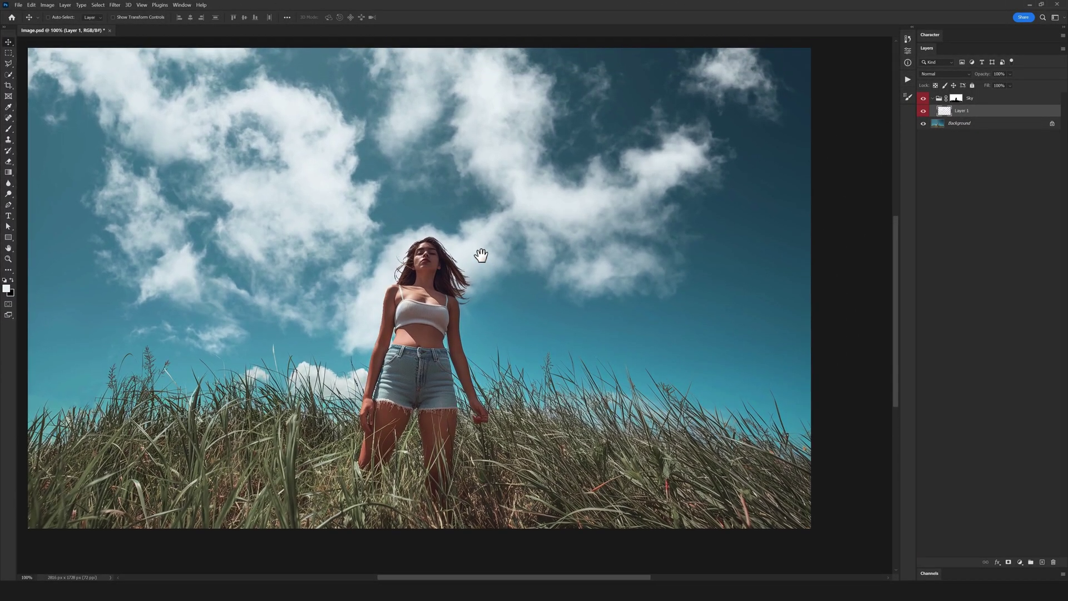
drag(660, 243, 544, 274)
key(ctrl+minus)
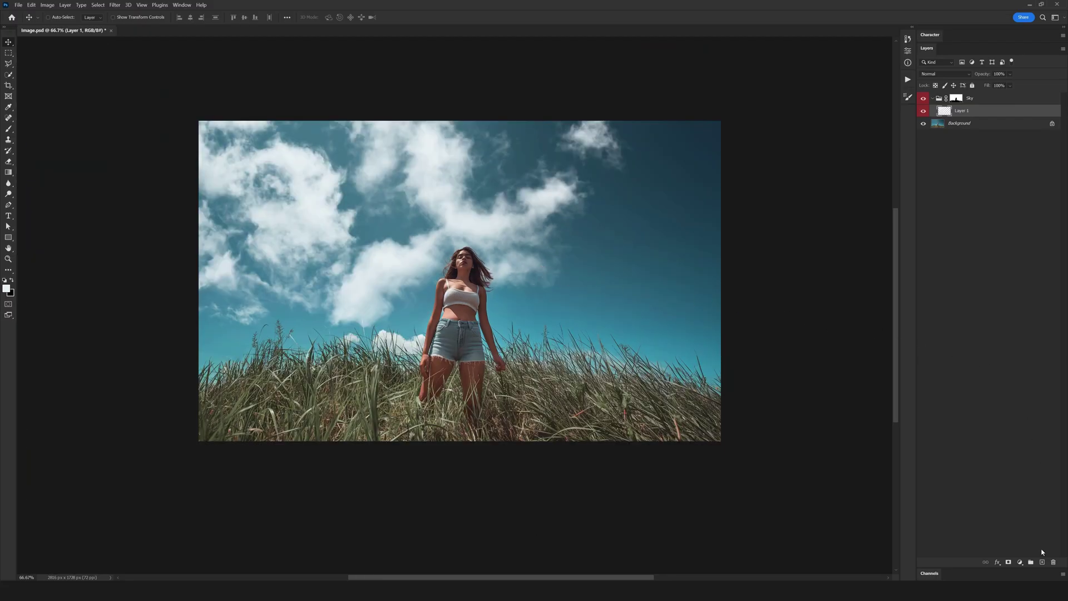
Add a second layer in the Sky group and stamp the same cloud brush along the photo's right edge, undoing the first placement.
click(1043, 561)
key(b)
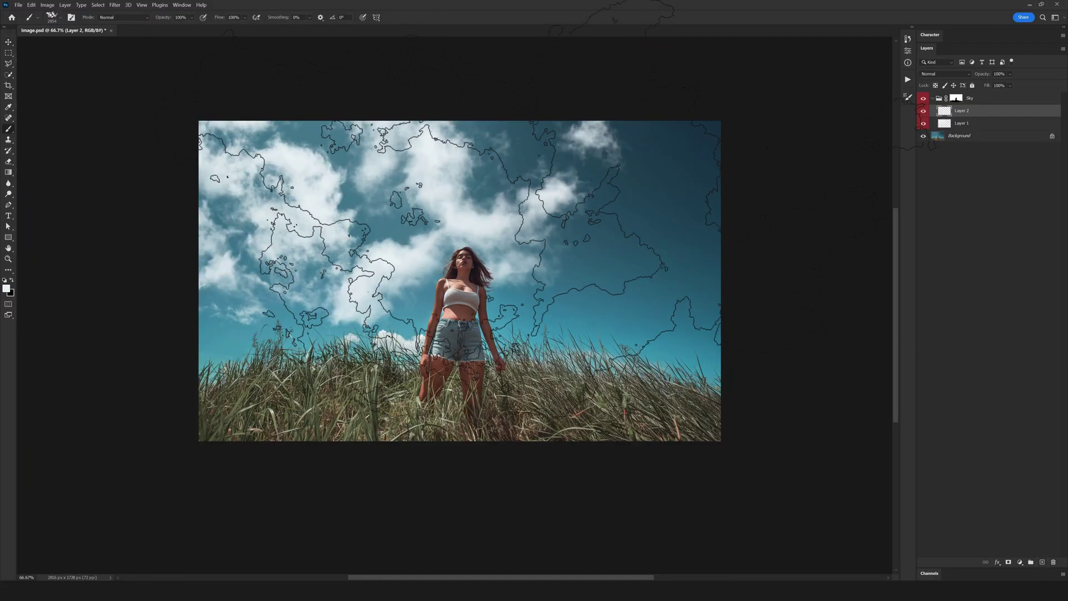
right_click(501, 167)
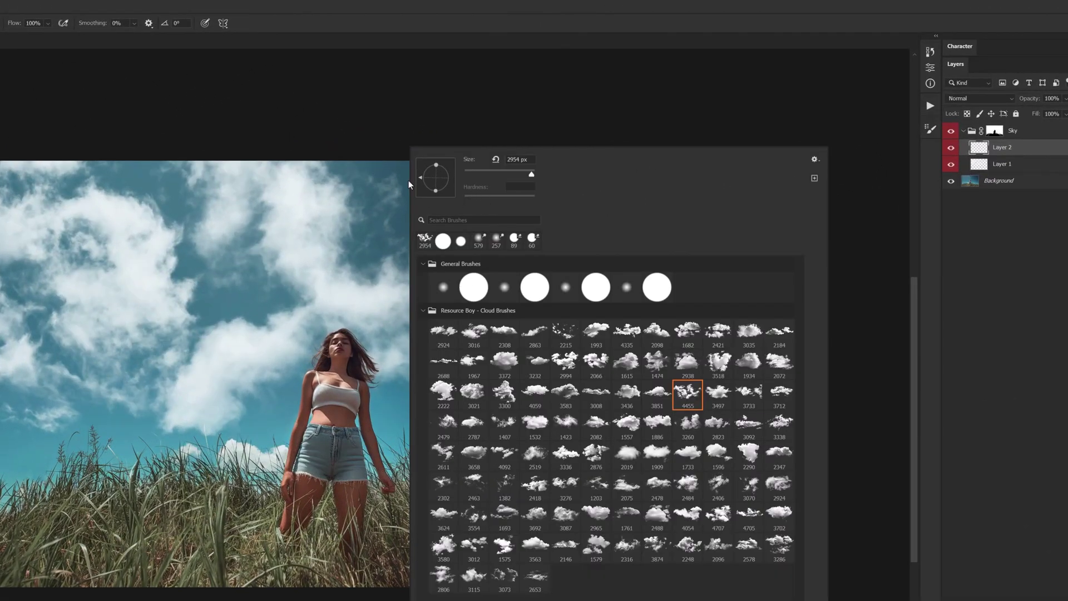
click(569, 4)
click(896, 279)
key(ctrl+z)
click(885, 318)
key(v)
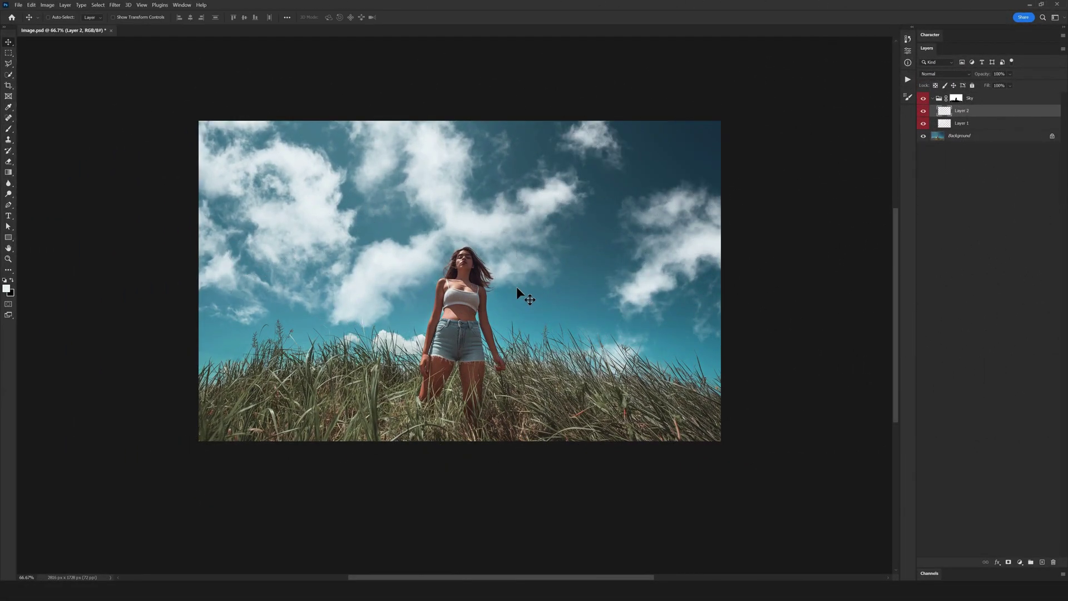
scroll(515, 285, up, 1)
scroll(509, 288, down, 1)
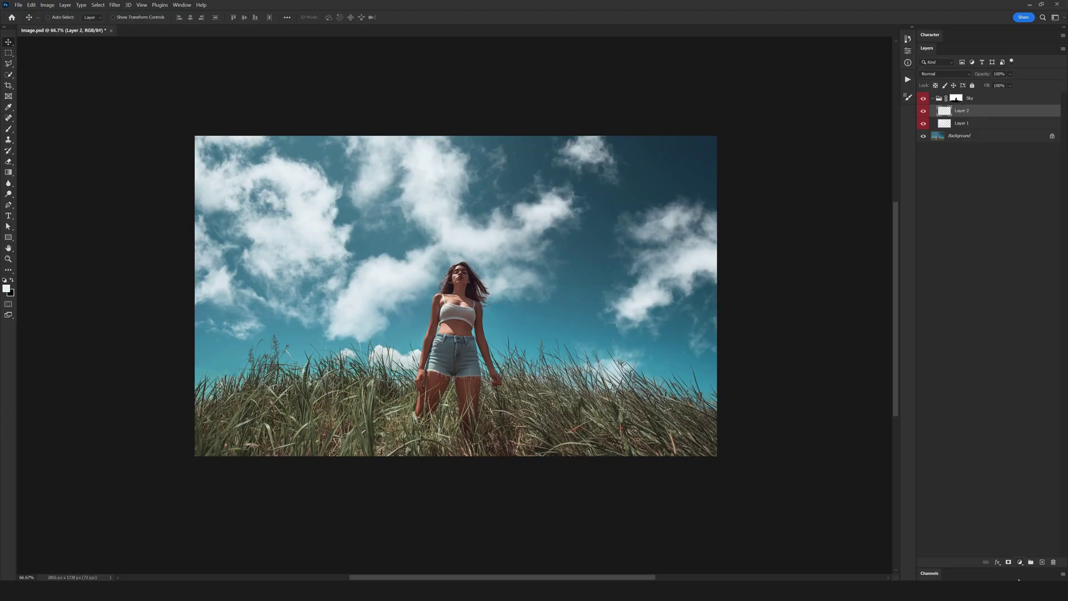
Add a Color Balance adjustment above the cloud layers with midtones set to Cyan–Red +17, Magenta–Green -8 and Yellow–Blue -29.
click(1021, 562)
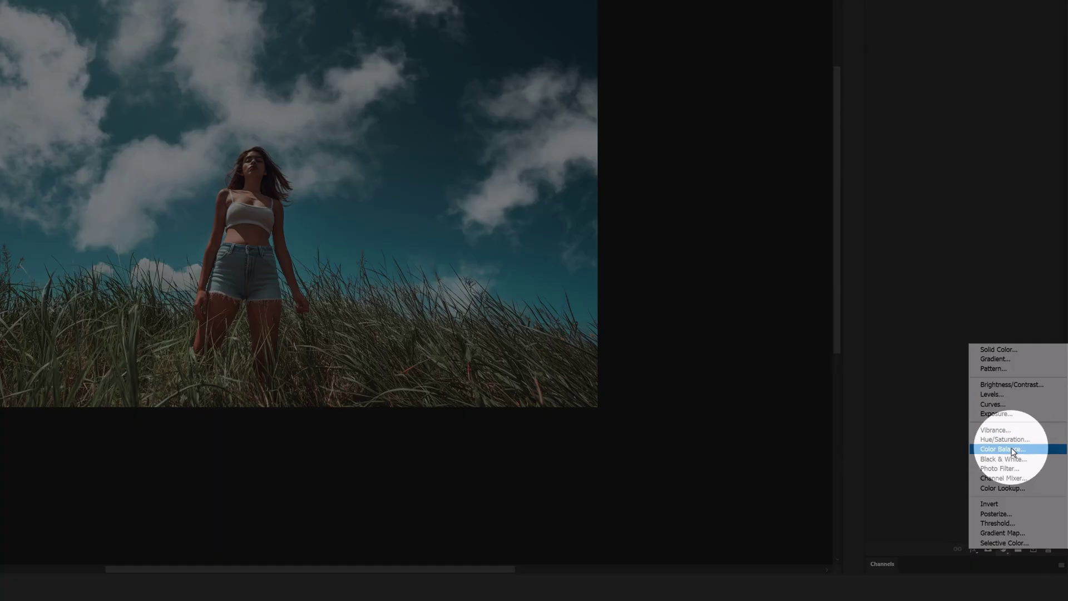
click(1004, 449)
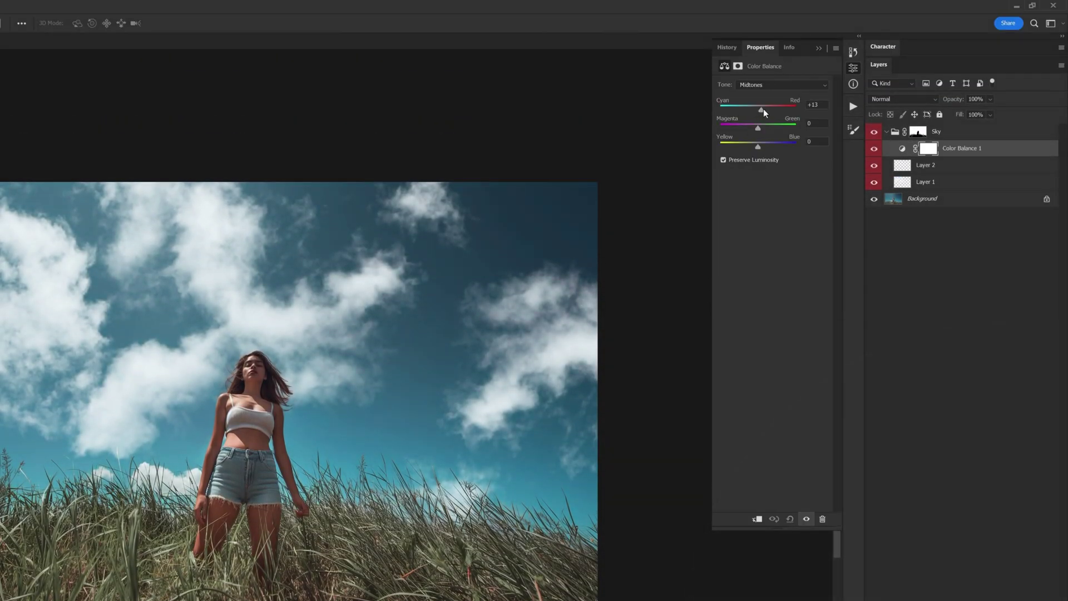
mouse_move(762, 111)
mouse_down()
mouse_move(749, 113)
mouse_move(774, 115)
mouse_up()
ctrl+click(341, 388)
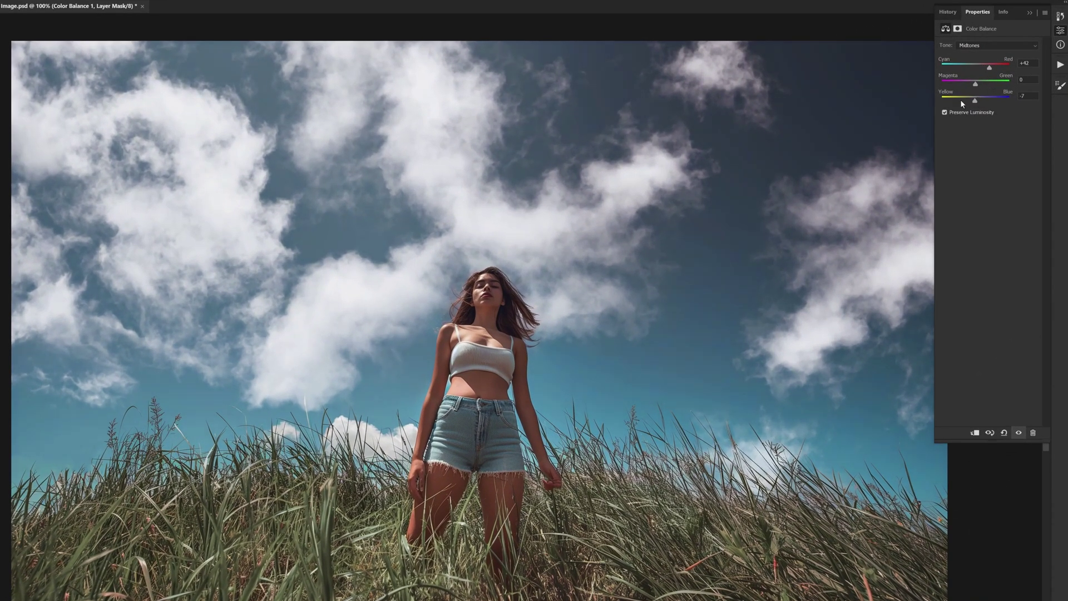
mouse_move(972, 100)
mouse_down()
mouse_move(996, 105)
mouse_move(966, 106)
mouse_up()
click(972, 67)
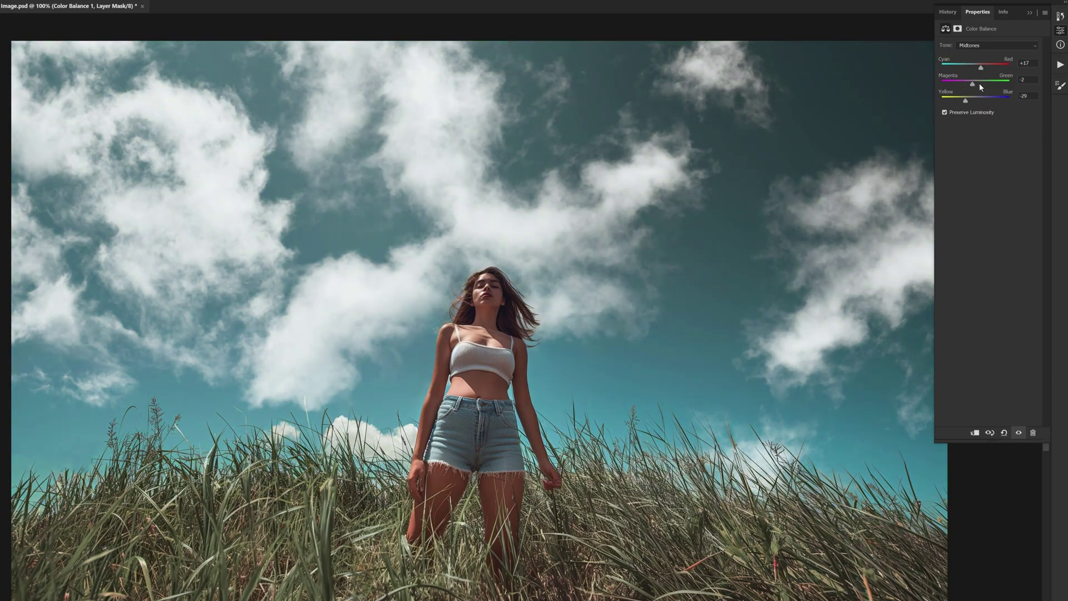
drag(976, 82, 973, 84)
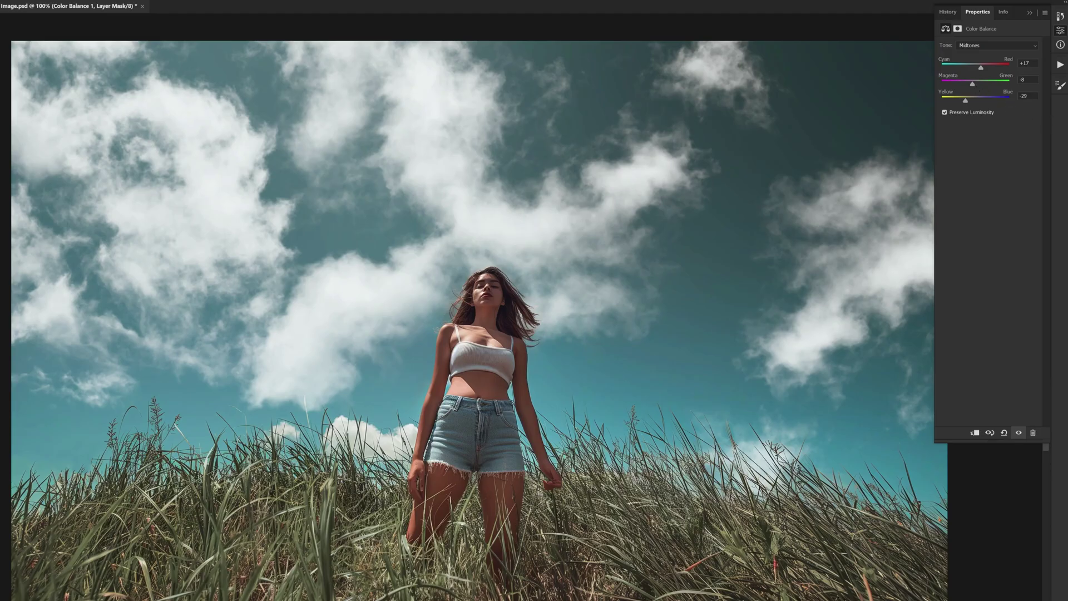